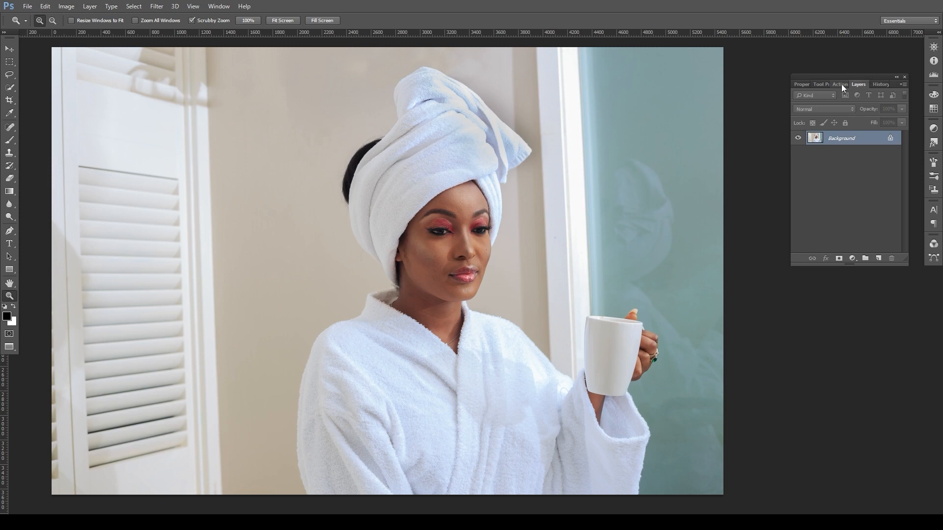
- Play the saved beauty frequency action on the portrait's Background layer
click(840, 84)
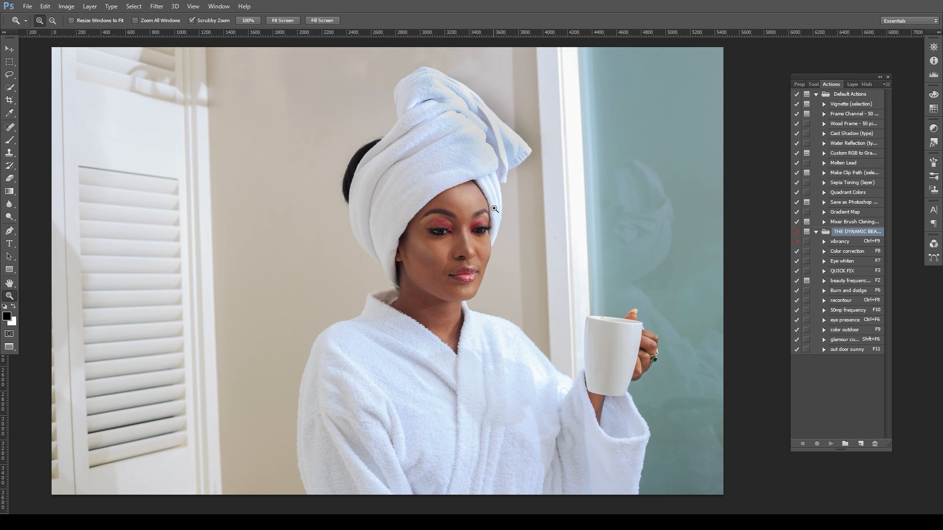
click(863, 282)
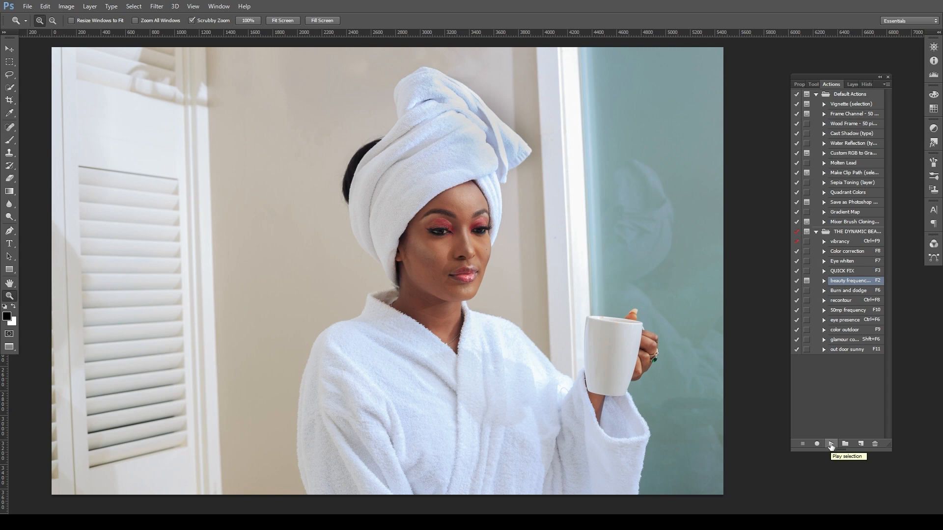
click(831, 445)
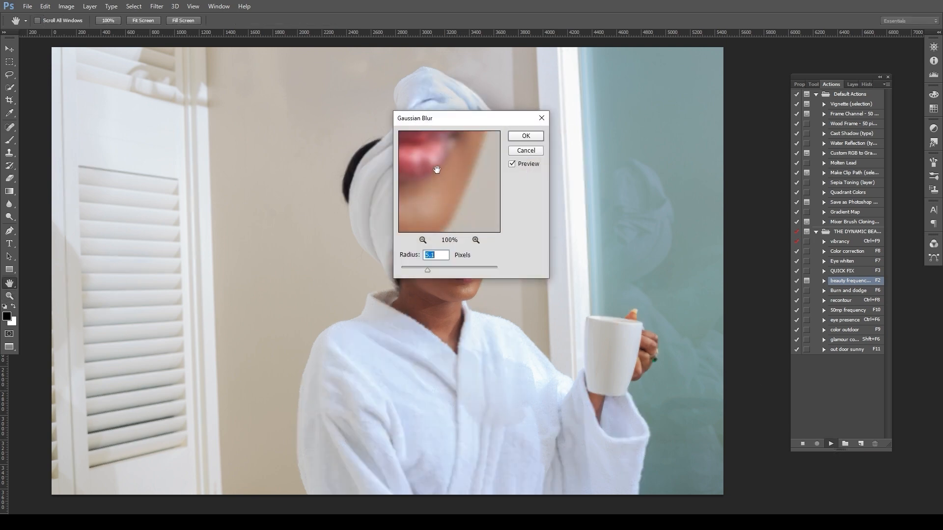
- Inspect the face in the Gaussian Blur preview and apply the blur with a radius of 5.9 pixels
drag(438, 168, 474, 214)
drag(455, 151, 465, 176)
click(423, 240)
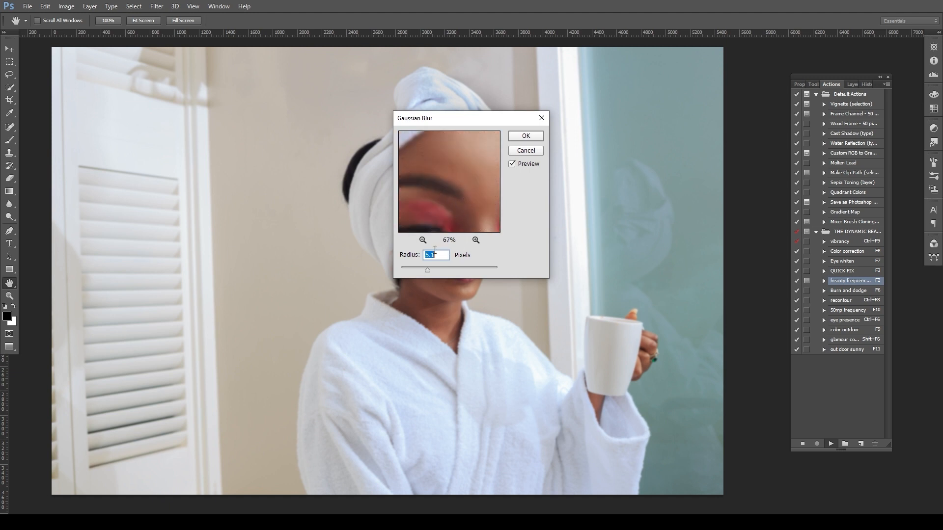
click(456, 168)
click(423, 240)
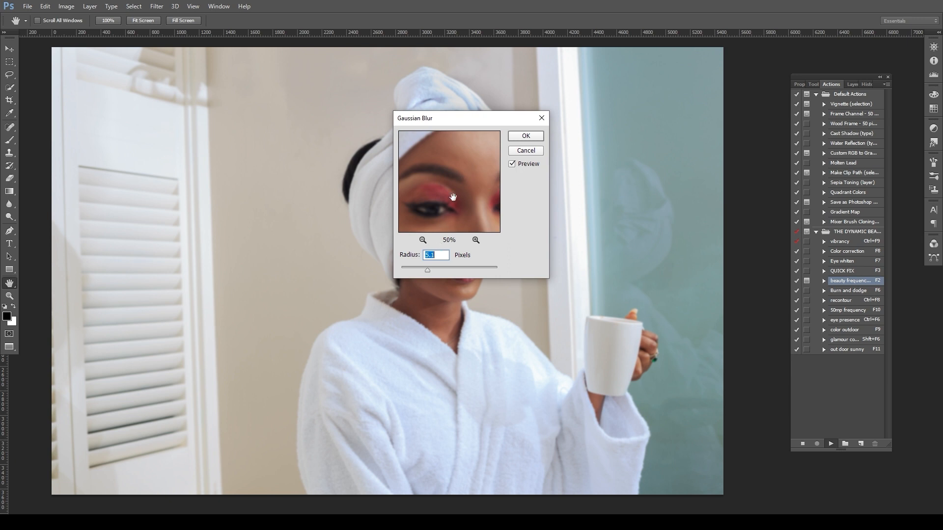
drag(394, 268, 394, 268)
drag(468, 210, 478, 176)
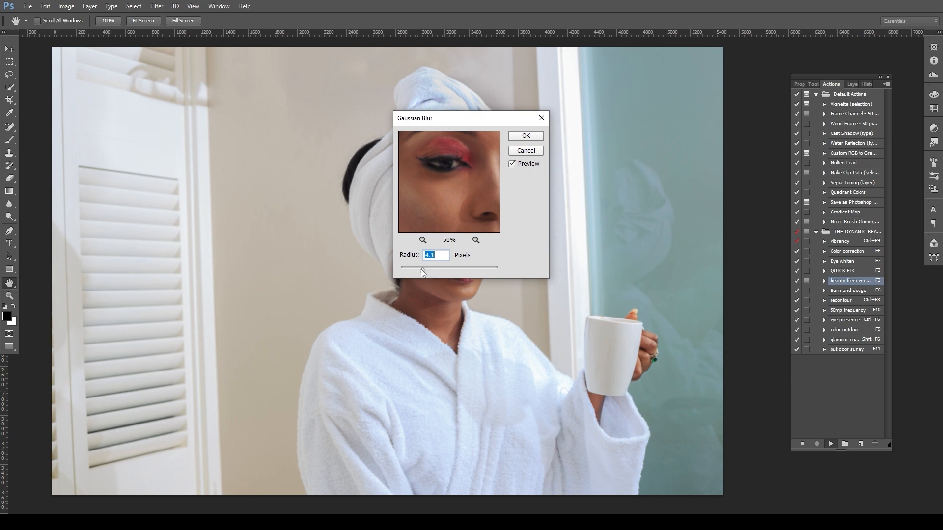
mouse_move(422, 270)
mouse_down()
mouse_move(471, 271)
mouse_move(408, 271)
mouse_up()
click(423, 241)
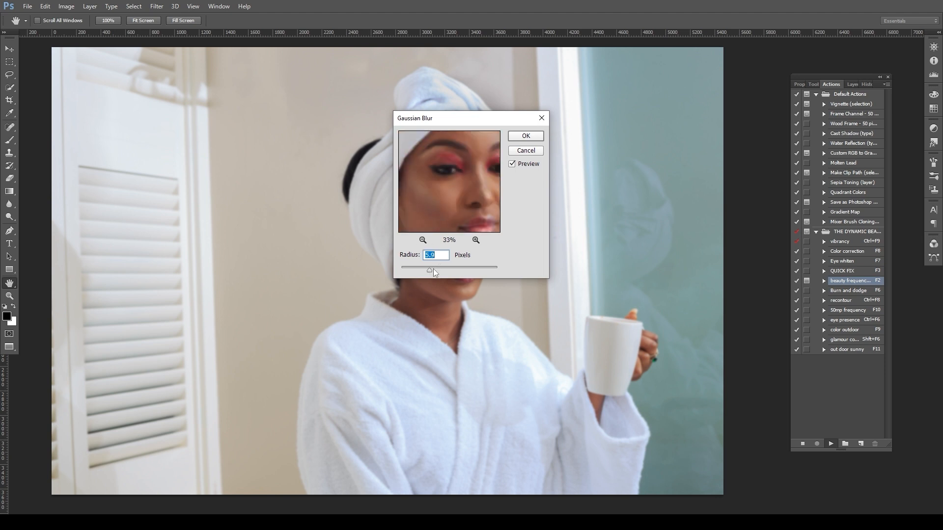
drag(435, 212, 470, 173)
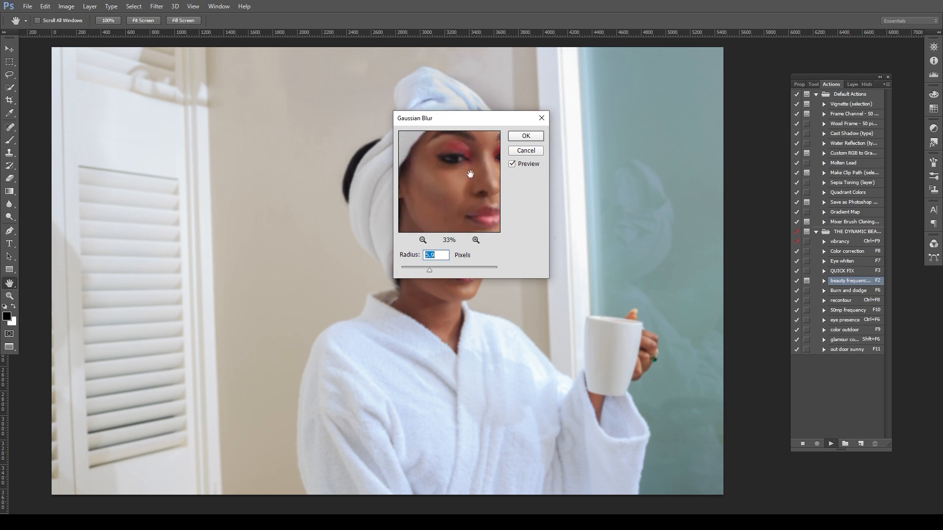
click(526, 138)
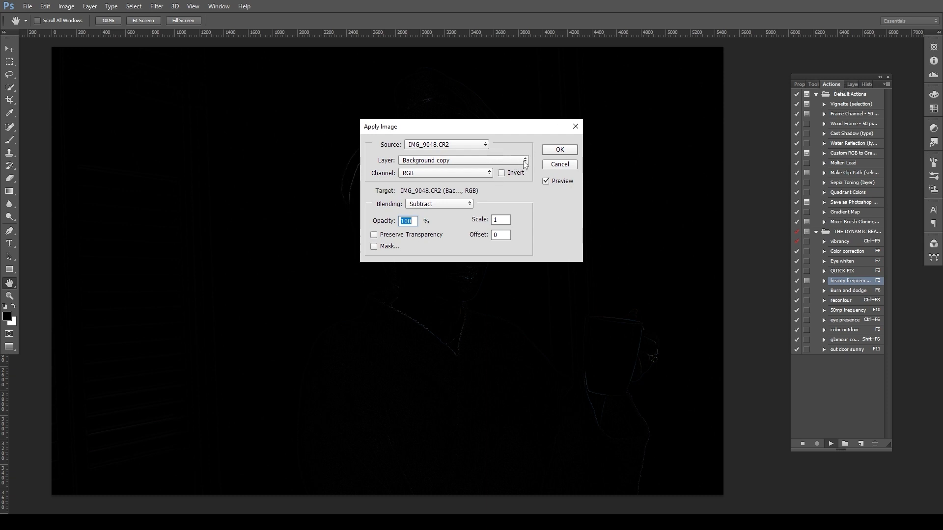
- Apply the image from the Background copy layer with Subtract blending, a scale of 2 and an offset of 128
click(526, 161)
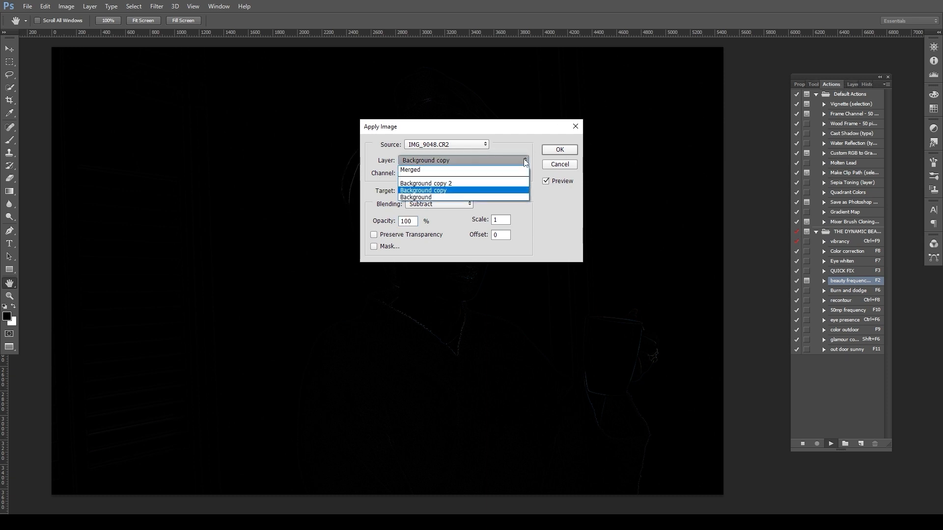
click(427, 191)
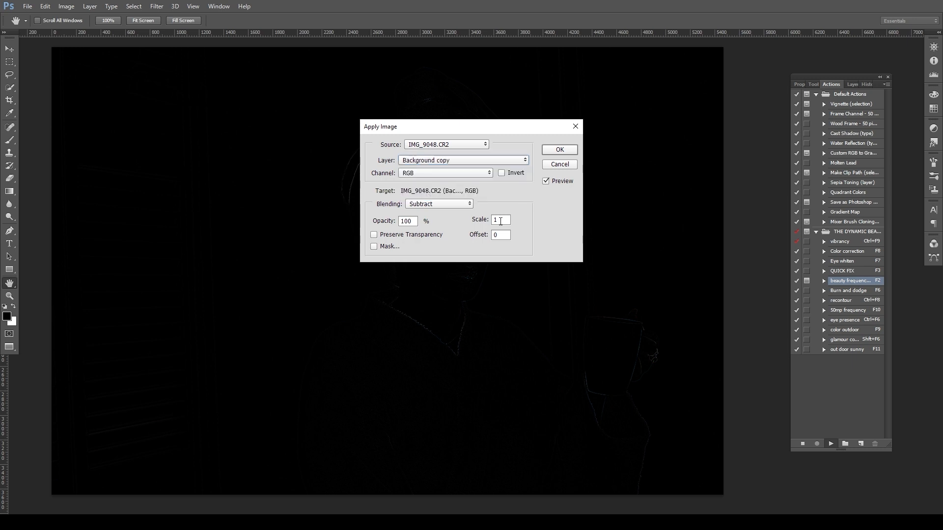
double_click(501, 221)
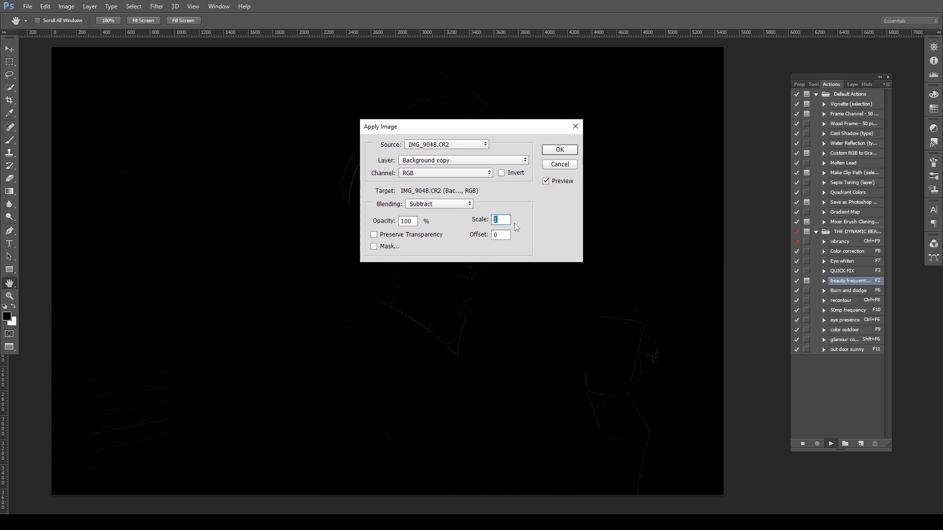
text(2)
double_click(505, 235)
text(128)
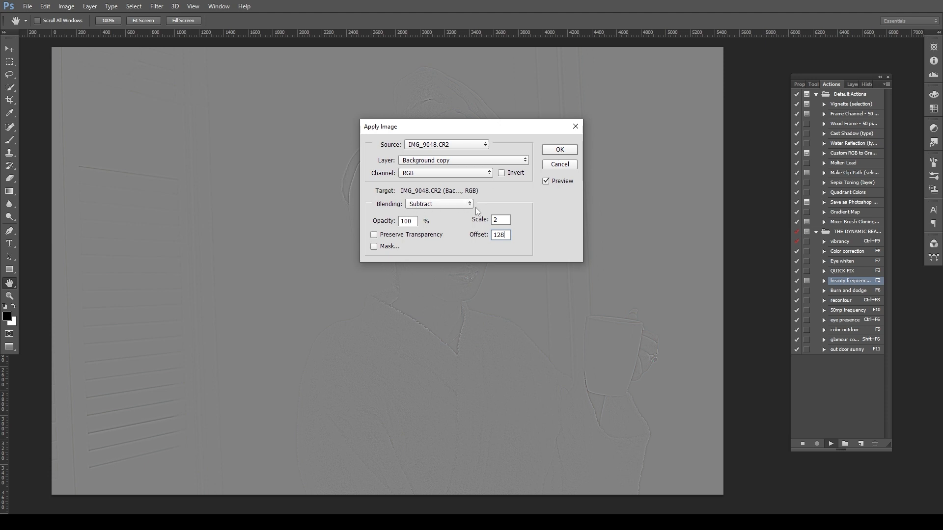
click(560, 152)
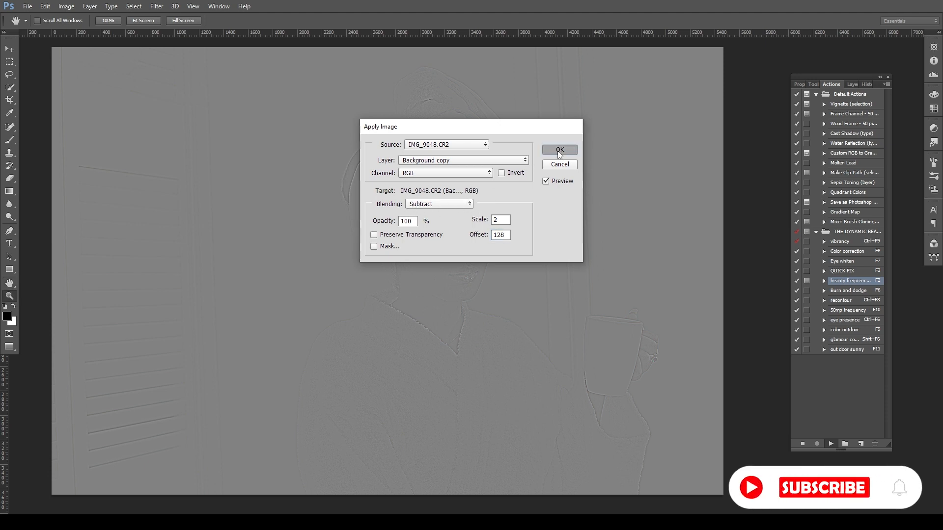
- Rename the Background copy layer as Colors and the Background copy 2 layer as textures
click(851, 85)
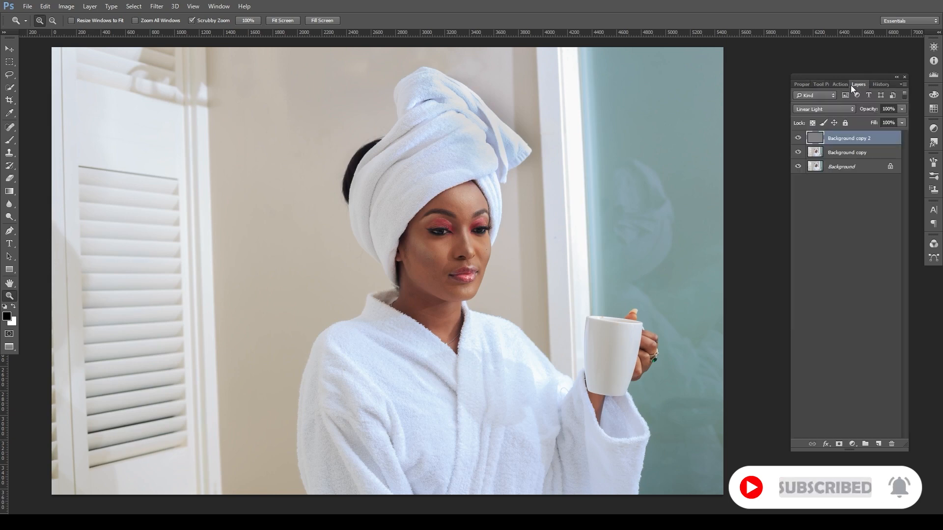
double_click(850, 153)
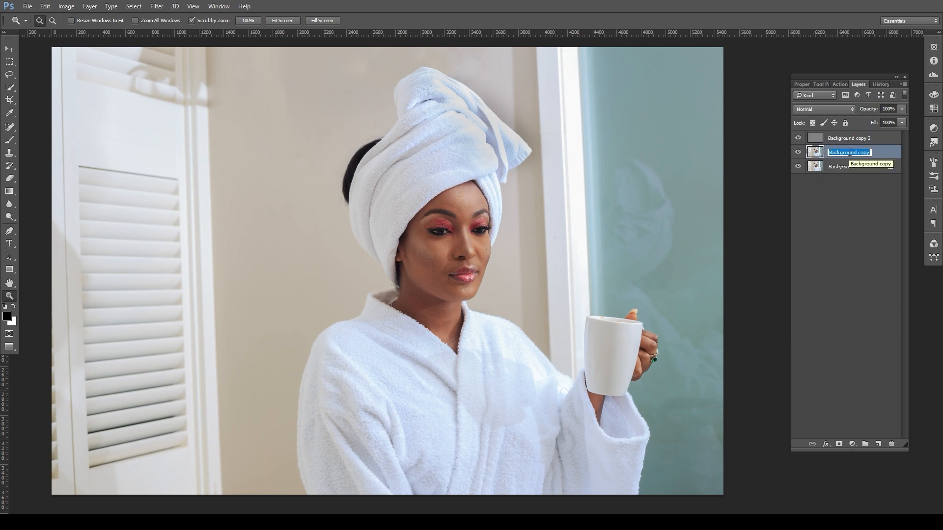
text(Colo)
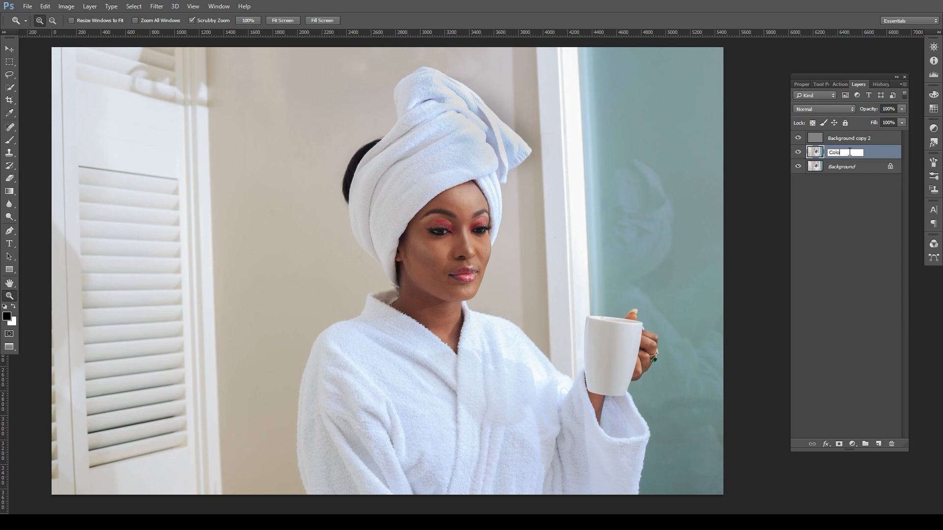
text(rs)
double_click(845, 138)
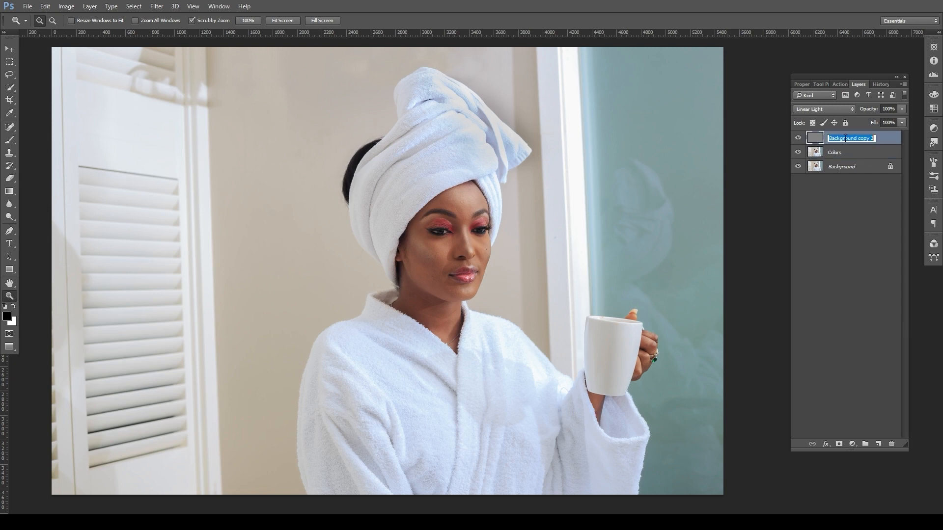
text(textures)
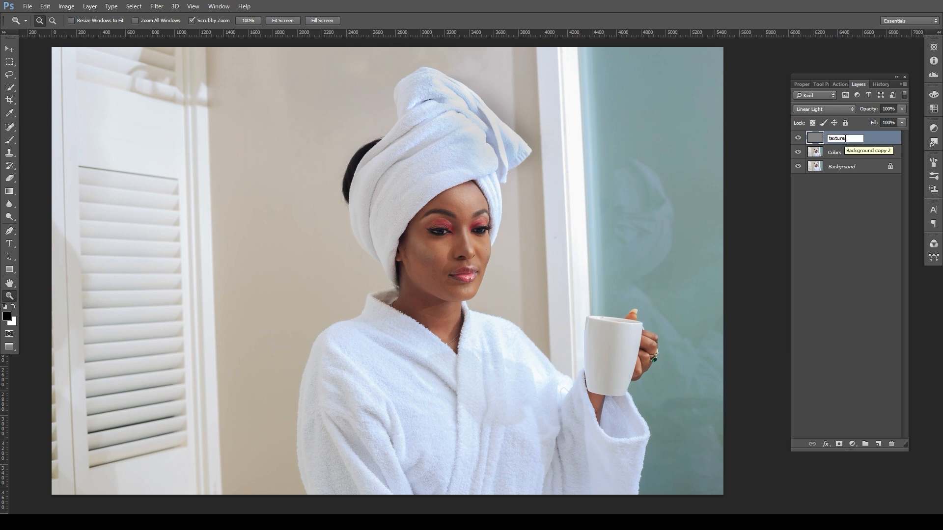
click(875, 157)
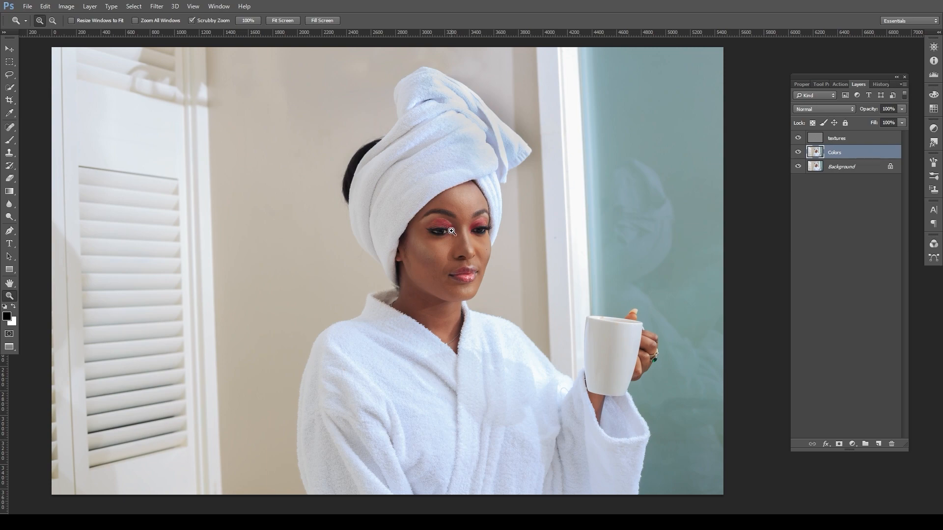
- Make the textures layer active and take the Clone Stamp tool for retouching the forehead
click(463, 240)
click(463, 240)
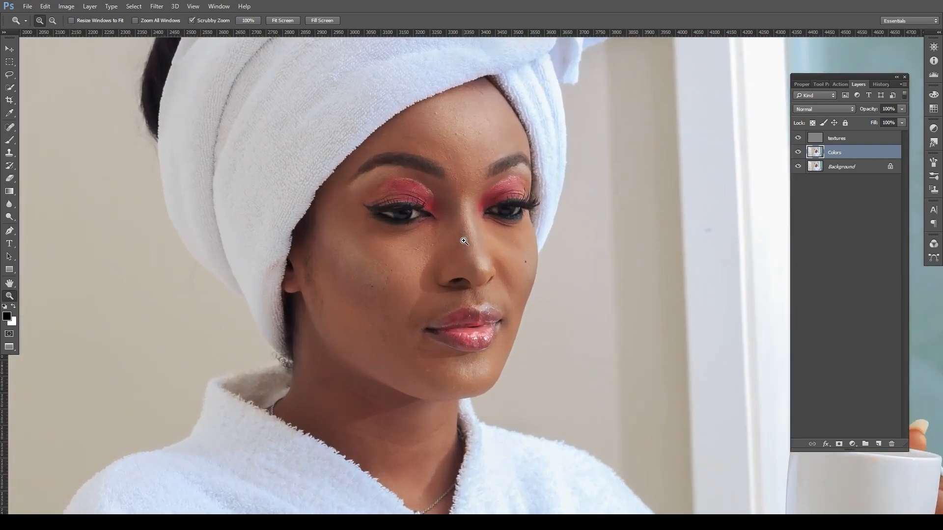
click(463, 240)
drag(464, 162, 464, 198)
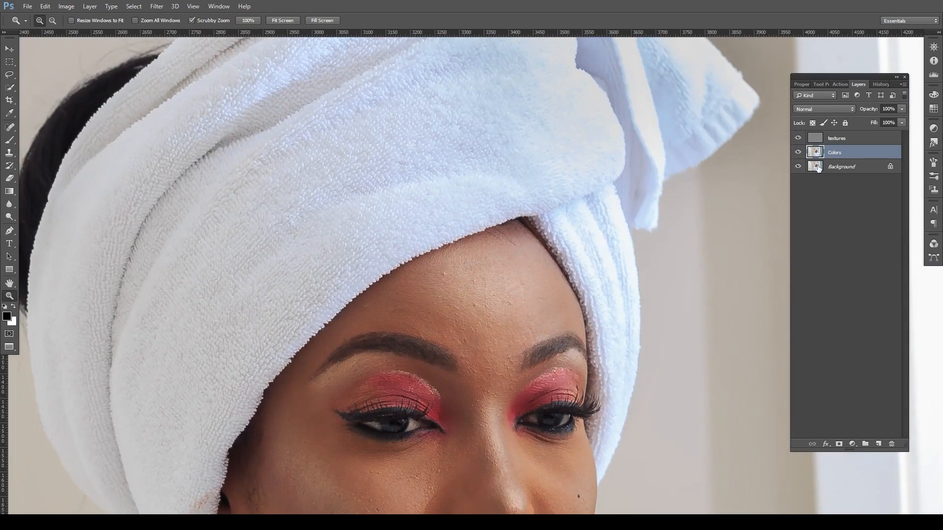
click(838, 138)
click(476, 280)
drag(480, 203, 480, 252)
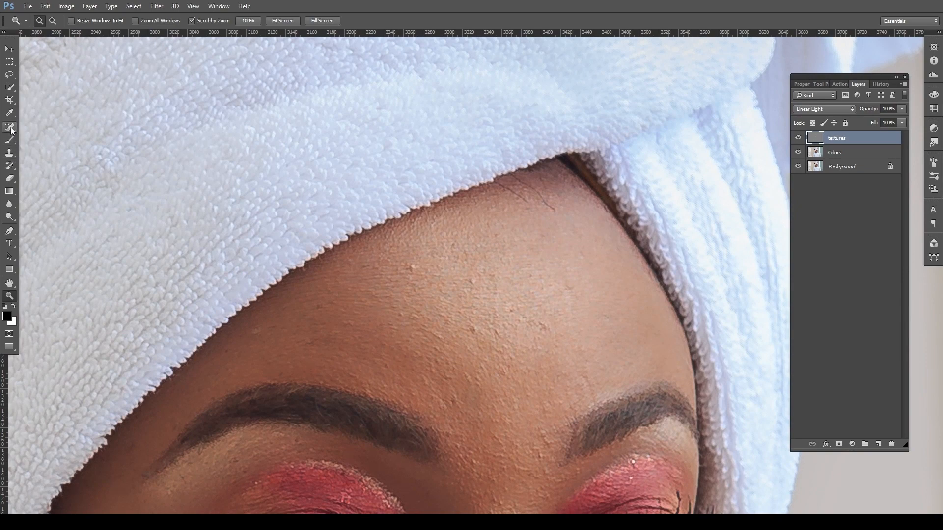
click(10, 153)
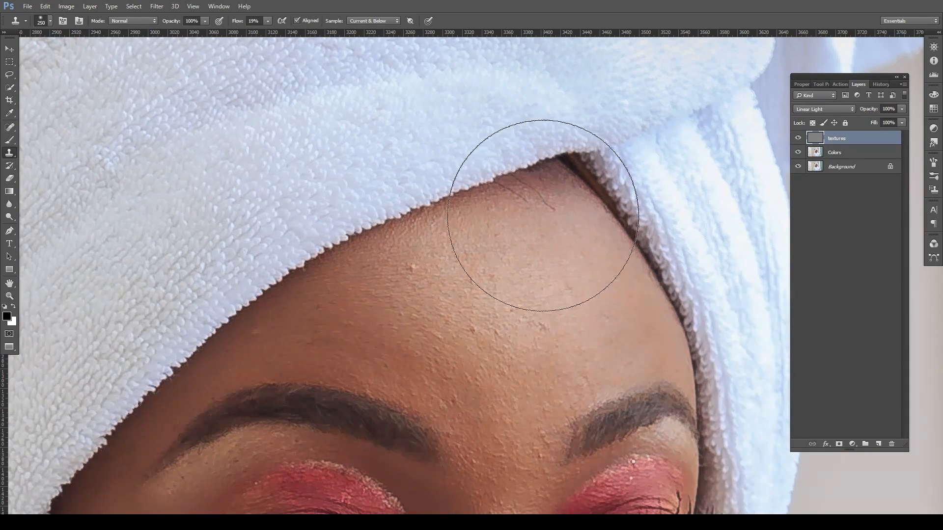
- Set the Clone Stamp brush to 10 px with 67% hardness and its flow to 100%
right_click(545, 283)
click(601, 306)
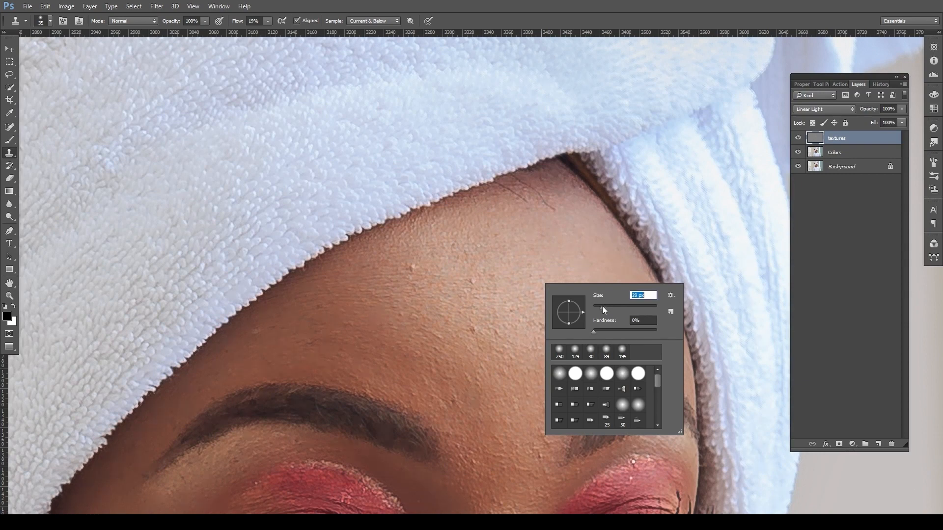
click(628, 332)
drag(629, 332, 635, 331)
click(266, 21)
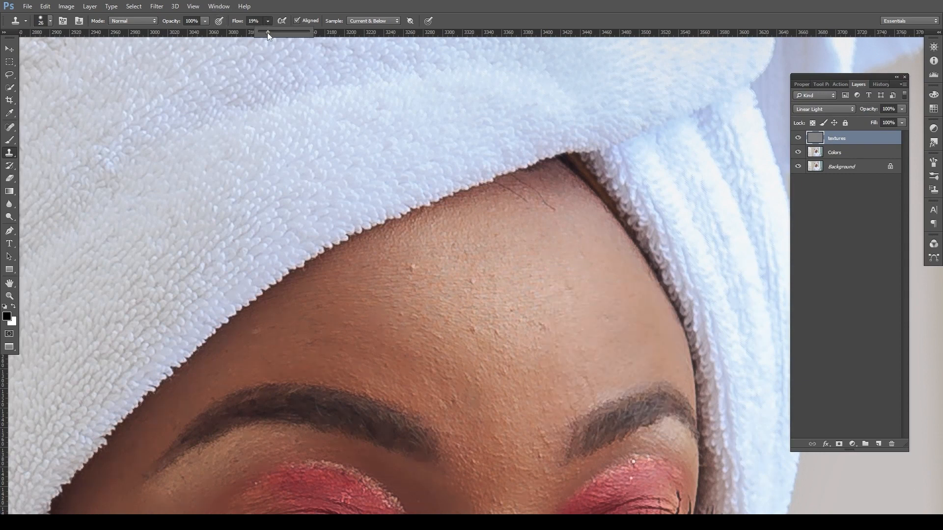
drag(267, 33, 312, 33)
right_click(530, 238)
drag(585, 261, 581, 261)
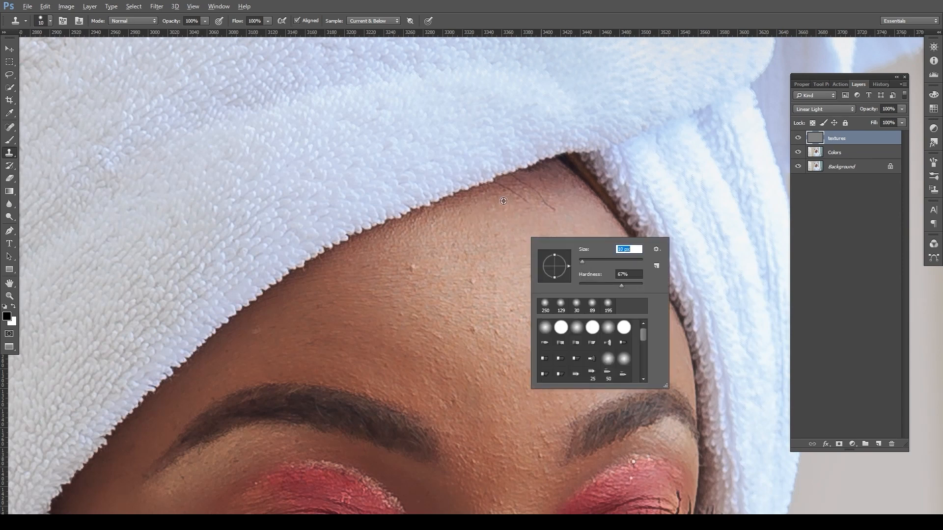
key(Return)
- Undo a test clone stroke over the stray hairs on the forehead and set the Clone Stamp sampling to Current Layer
drag(502, 188, 535, 198)
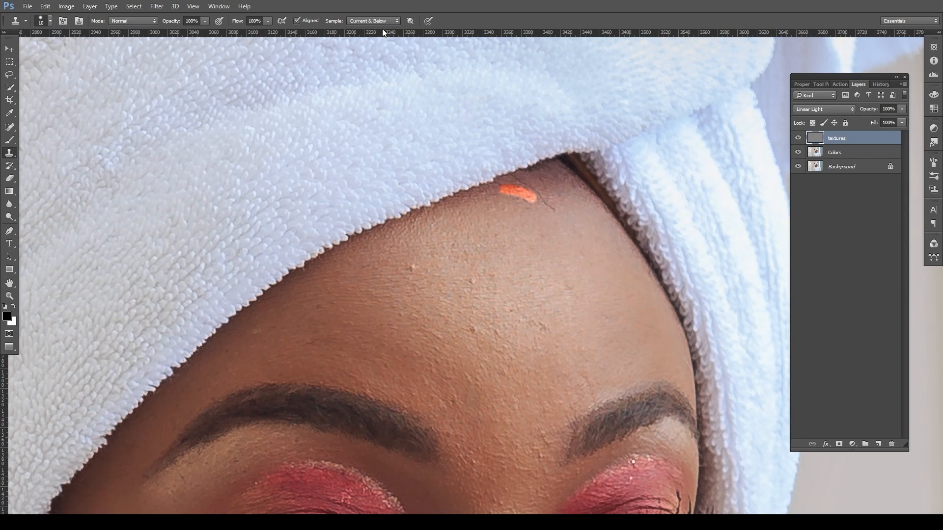
key(ctrl+z)
click(397, 21)
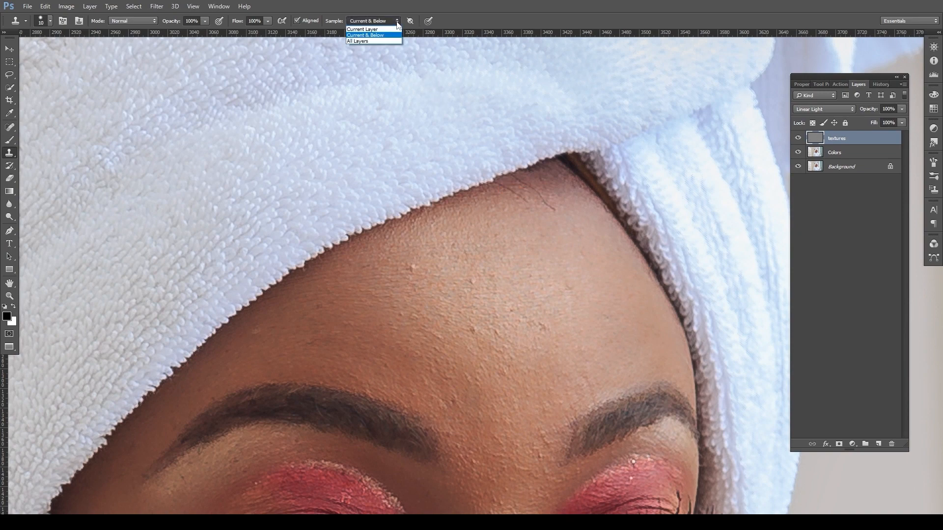
click(370, 30)
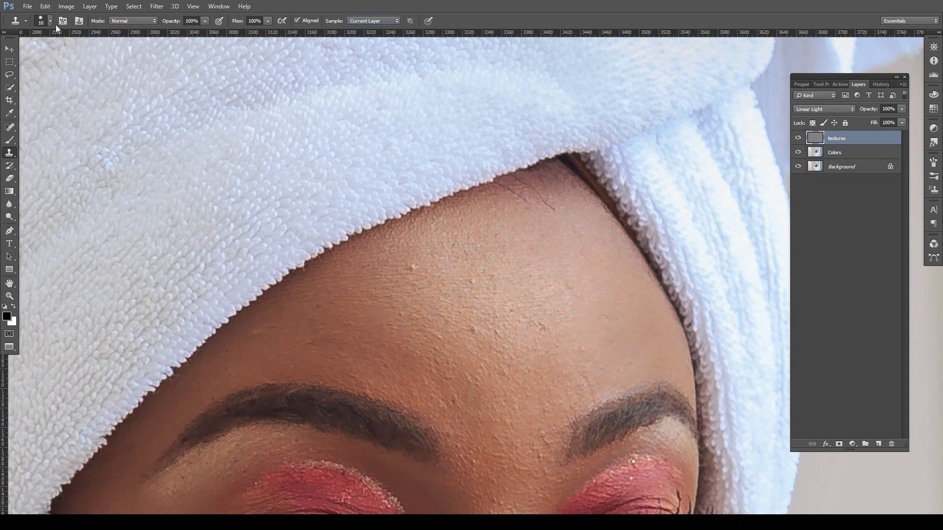
- Toggle the Show Overlay option of the clone source and return to the textures layer
click(78, 21)
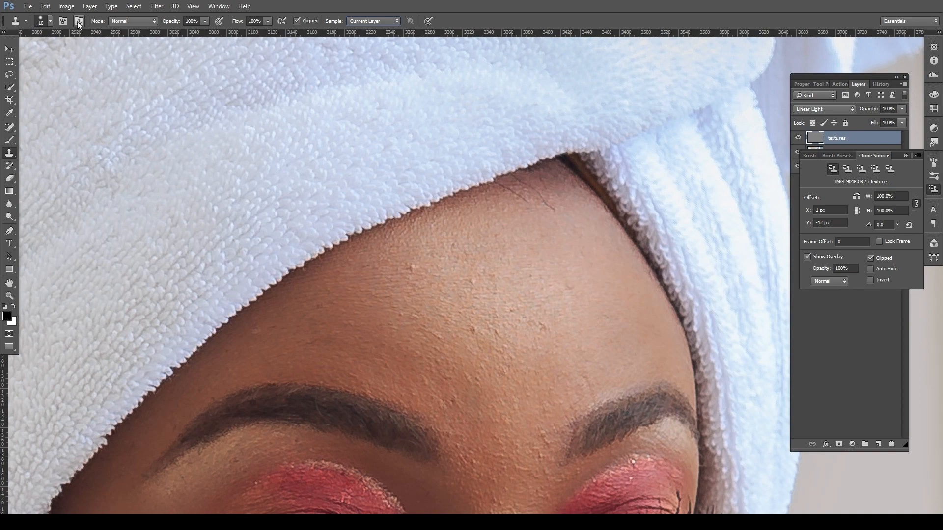
click(807, 257)
click(917, 156)
click(883, 279)
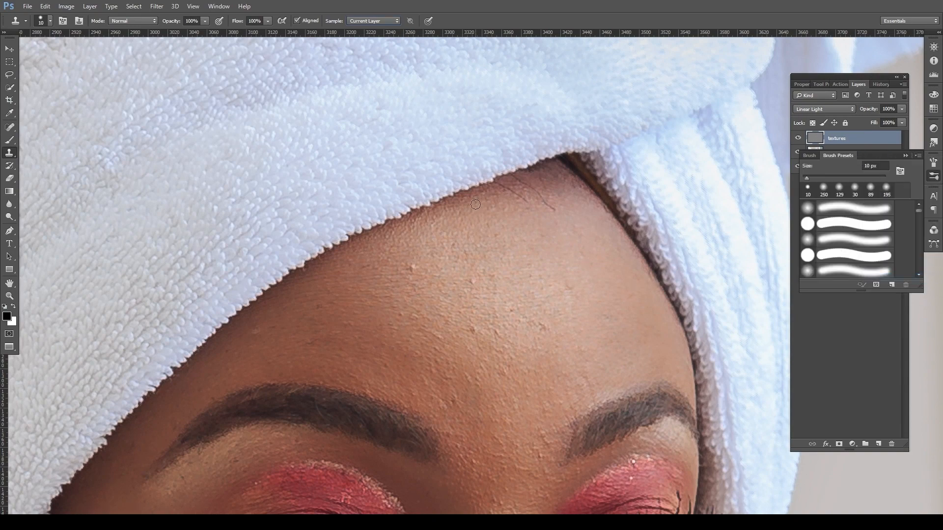
click(862, 142)
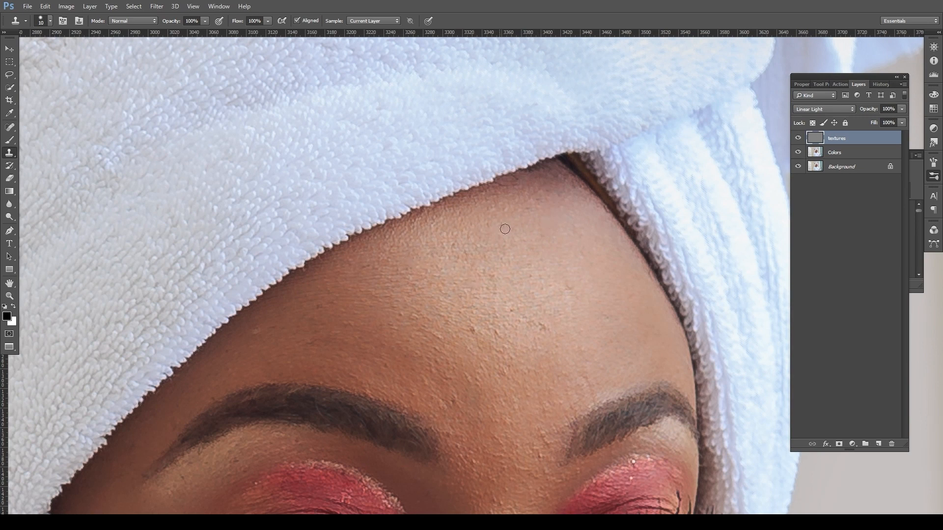
- Clone clean skin texture over the small blemishes on the forehead above the eyebrow nearer the towel's fold
scroll(511, 229, down, 3)
key(alt)
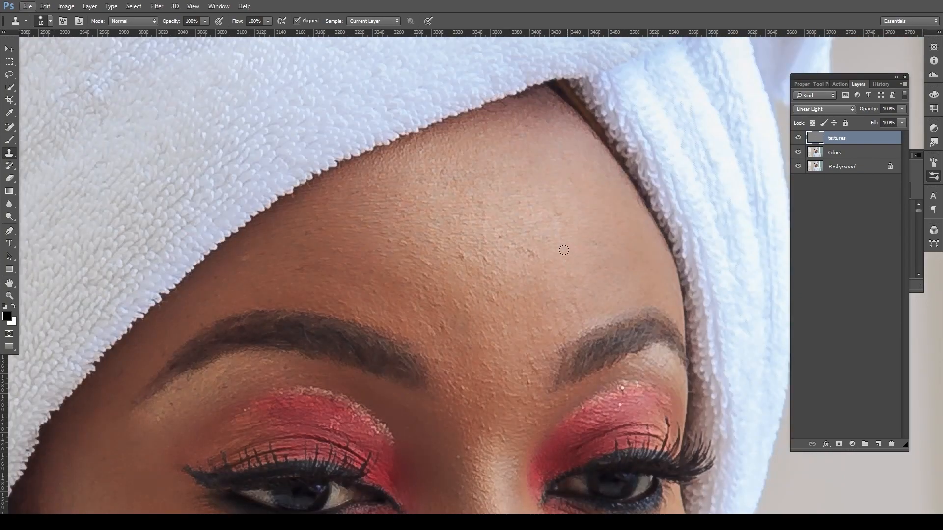
alt+click(555, 250)
alt+click(574, 212)
drag(556, 216, 558, 215)
- Clone nearby clean texture over the blemish at the temple side of the forehead, beside the towel's edge
drag(351, 240, 416, 225)
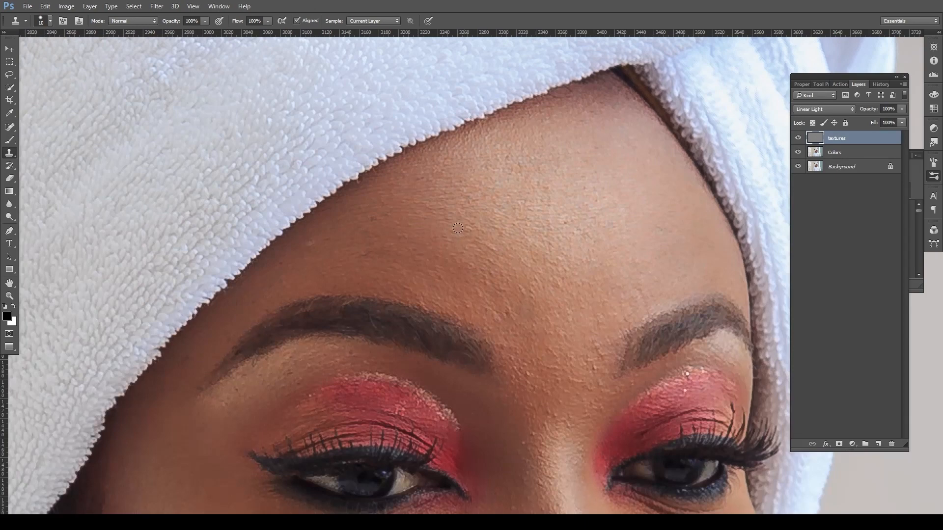
alt+click(336, 246)
click(313, 244)
- Clone away the bright glitter speck on the upper edge of the eyeshadow over the far eye
drag(408, 341, 396, 242)
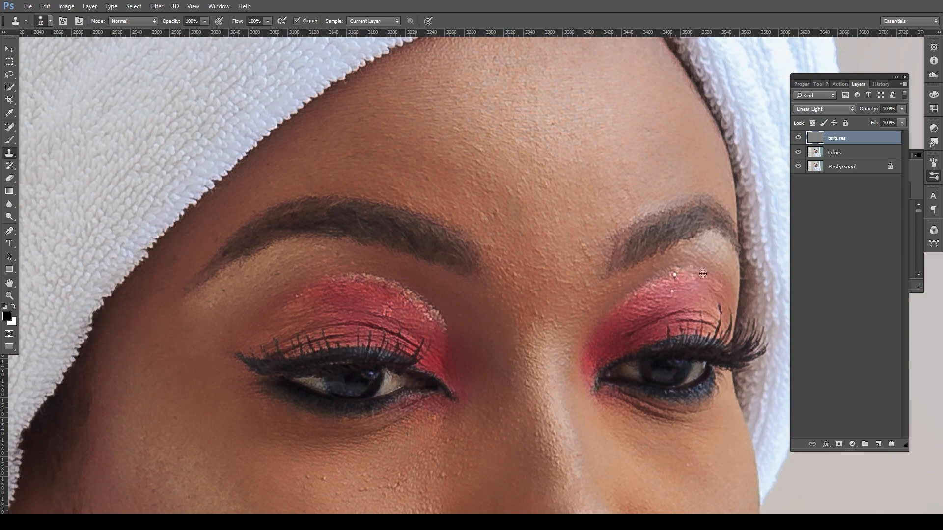
key(alt)
alt+click(692, 255)
click(675, 274)
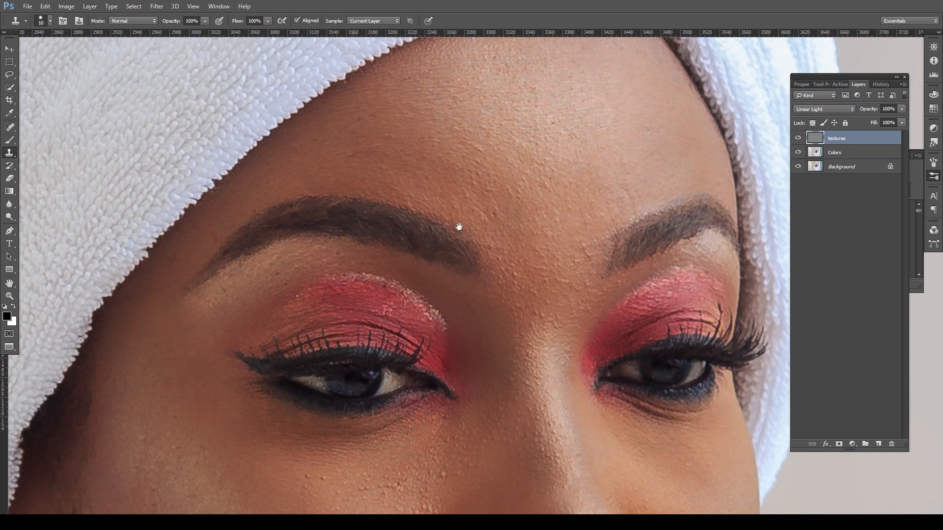
- Review the retouched skin close up and across the whole face, and compare it with the textures layer hidden and shown
drag(353, 259, 503, 205)
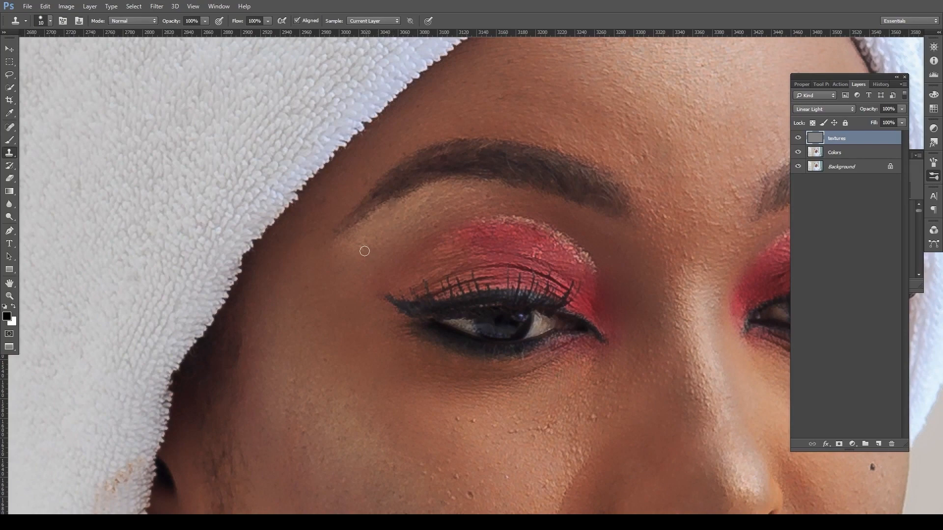
drag(552, 358, 515, 206)
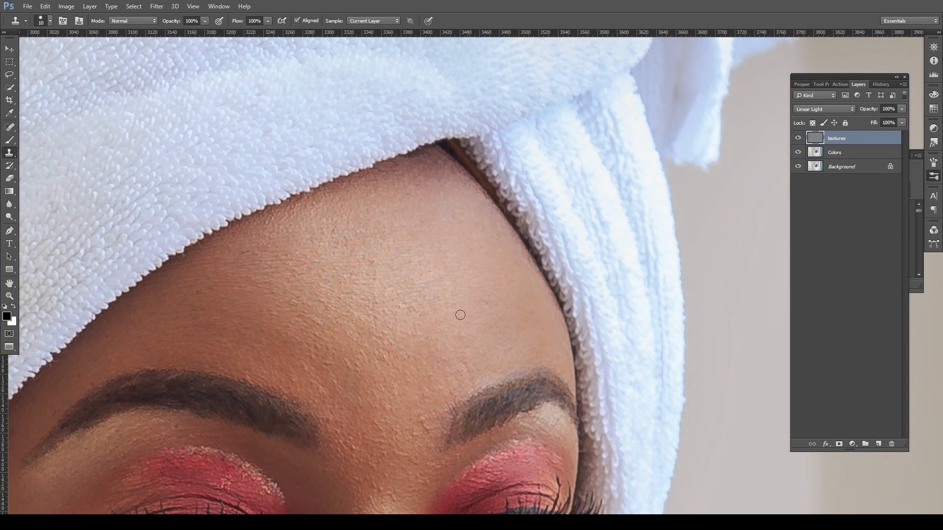
alt+click(443, 287)
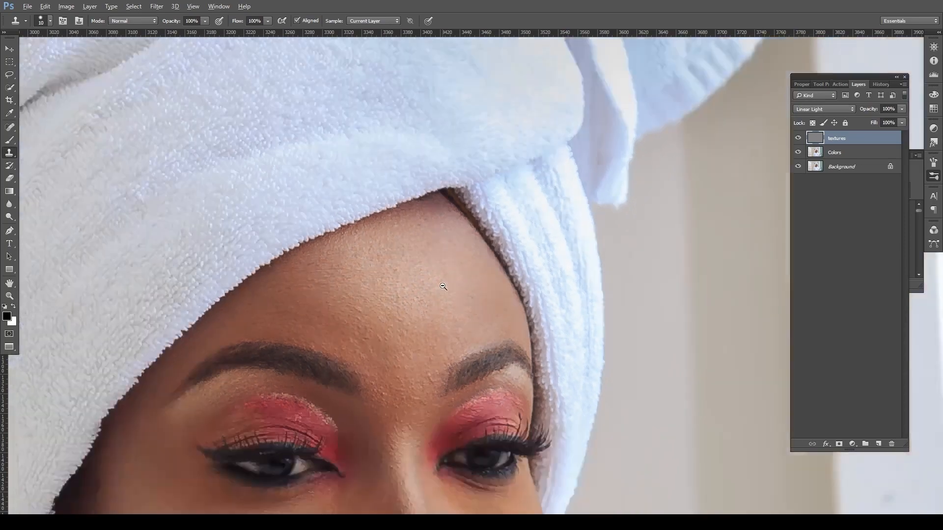
alt+click(443, 287)
mouse_move(495, 246)
mouse_down()
mouse_move(516, 229)
mouse_move(534, 232)
mouse_move(538, 255)
mouse_up()
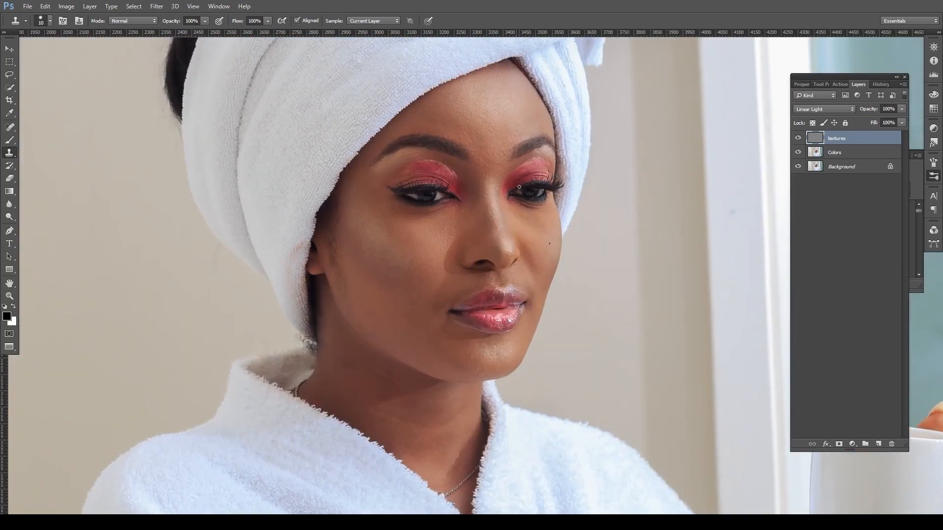
key(z)
click(436, 267)
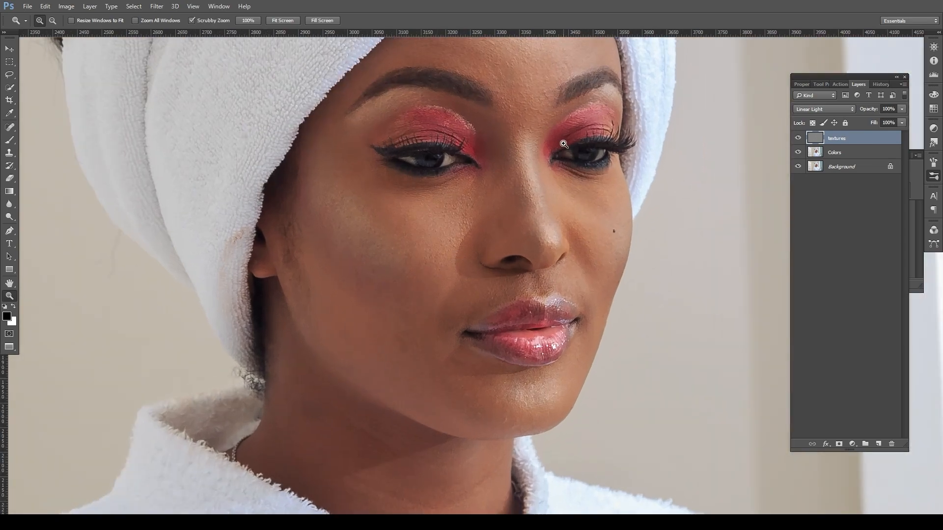
drag(549, 181, 535, 245)
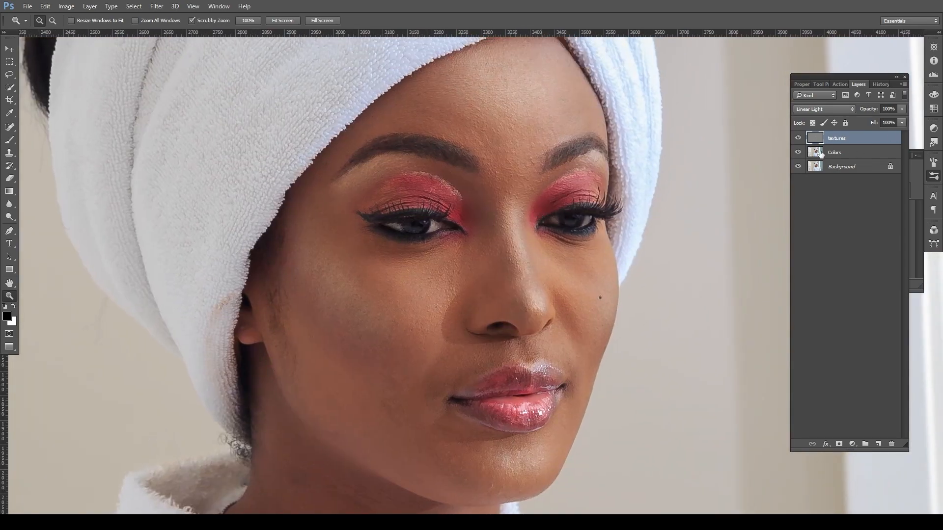
click(799, 138)
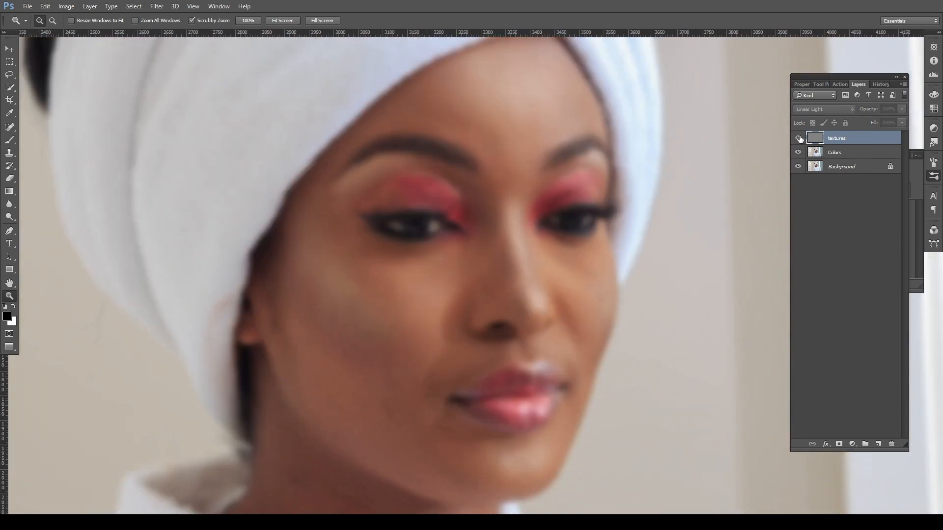
click(799, 139)
- Group the textures and Colors layers and name the group Frequency
shift+click(853, 155)
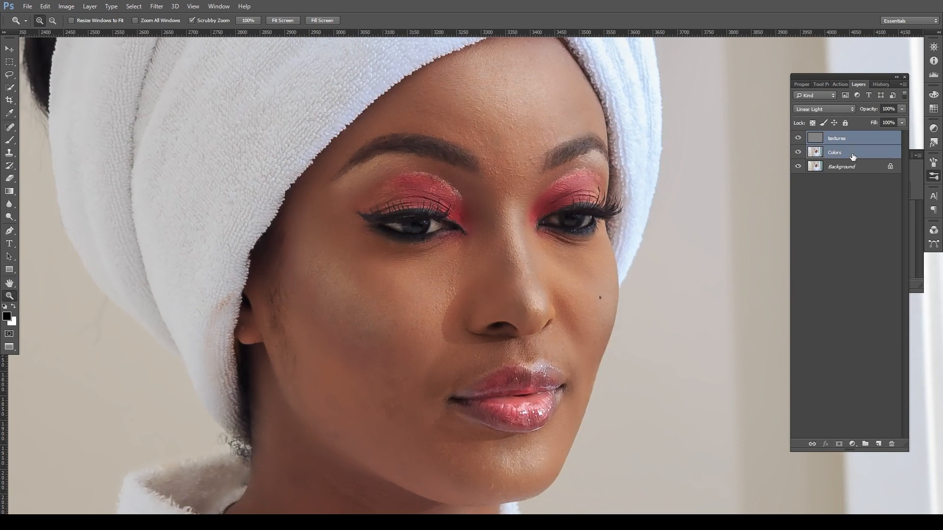
drag(857, 150, 869, 443)
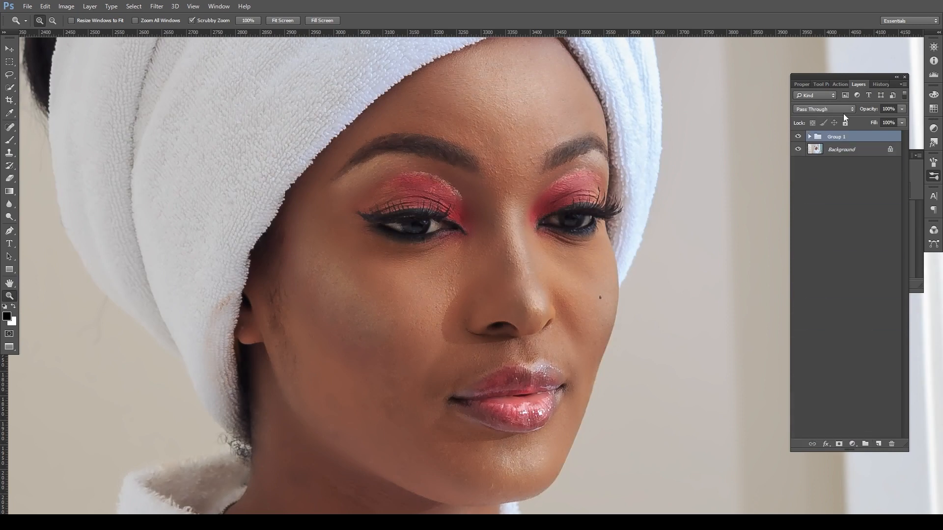
double_click(837, 138)
text(Frequency)
click(876, 143)
- Compare the portrait before and after retouching by repeatedly hiding and showing the Frequency group
click(798, 137)
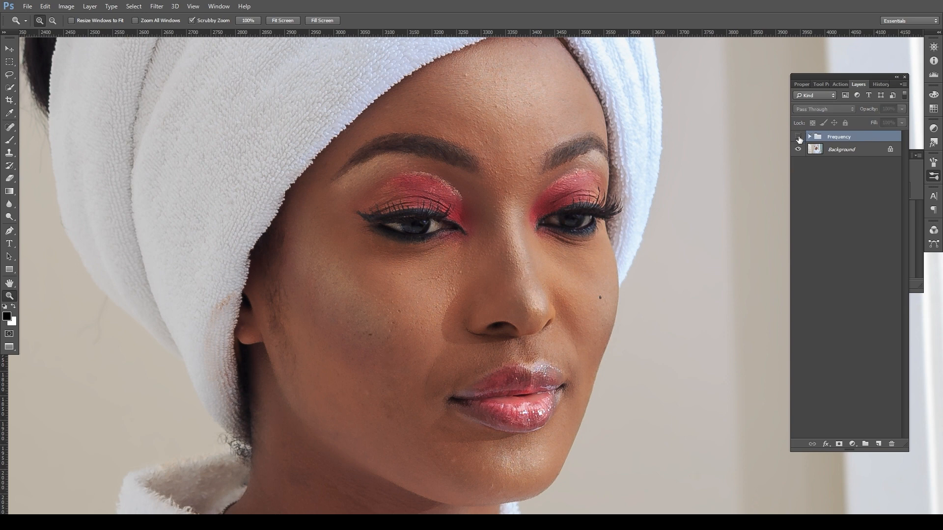
click(799, 137)
click(798, 137)
click(798, 137)
click(799, 137)
click(798, 137)
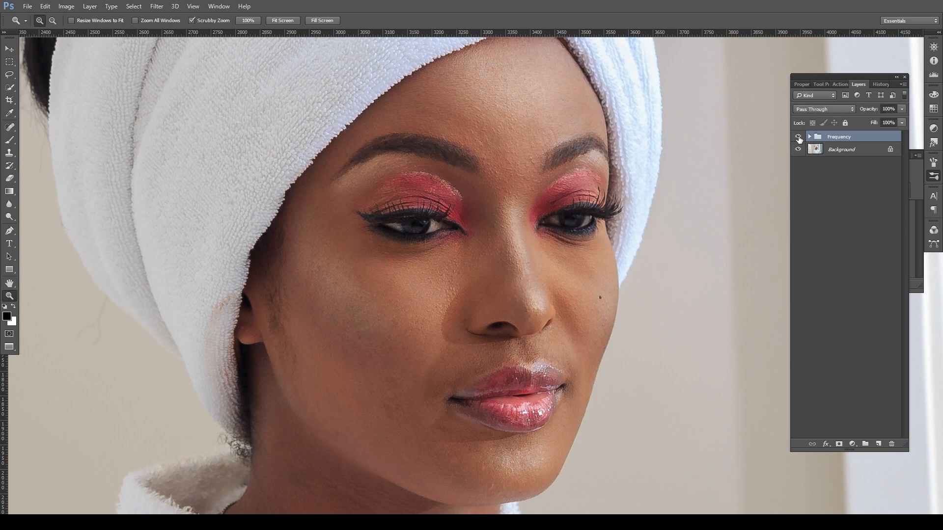
click(799, 137)
click(798, 137)
click(798, 137)
click(798, 137)
click(798, 137)
click(798, 137)
click(799, 137)
click(798, 137)
click(798, 138)
click(799, 137)
click(799, 137)
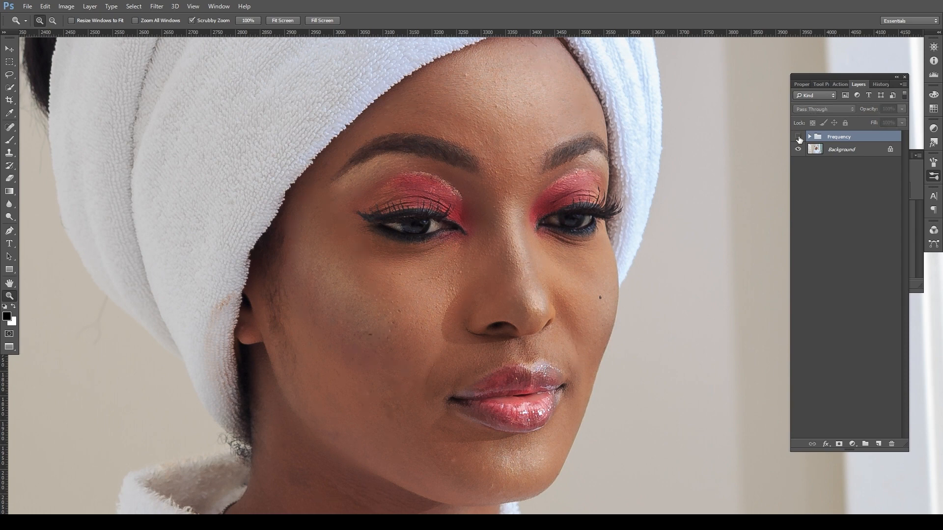
click(799, 138)
click(799, 137)
click(799, 137)
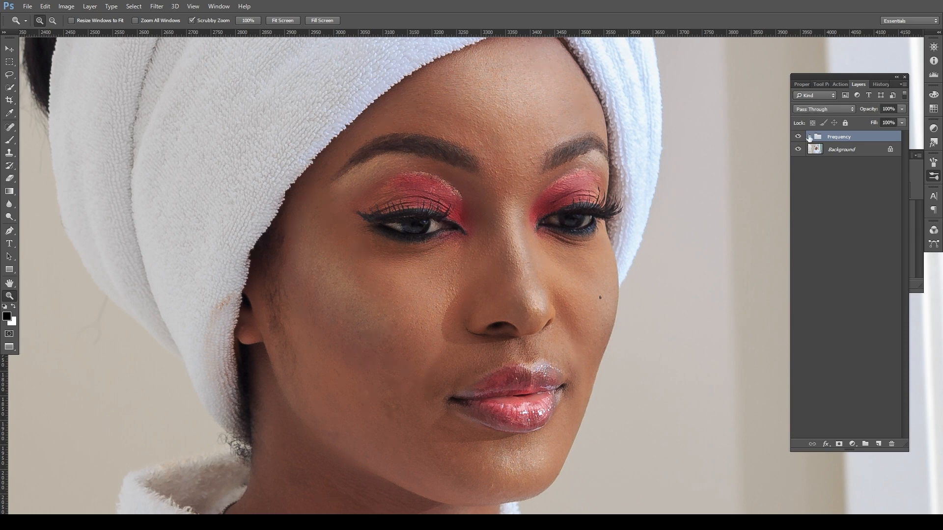
- Expand the Frequency group, make the textures layer active with the Clone Stamp, and check the face for remaining texture flaws
click(809, 136)
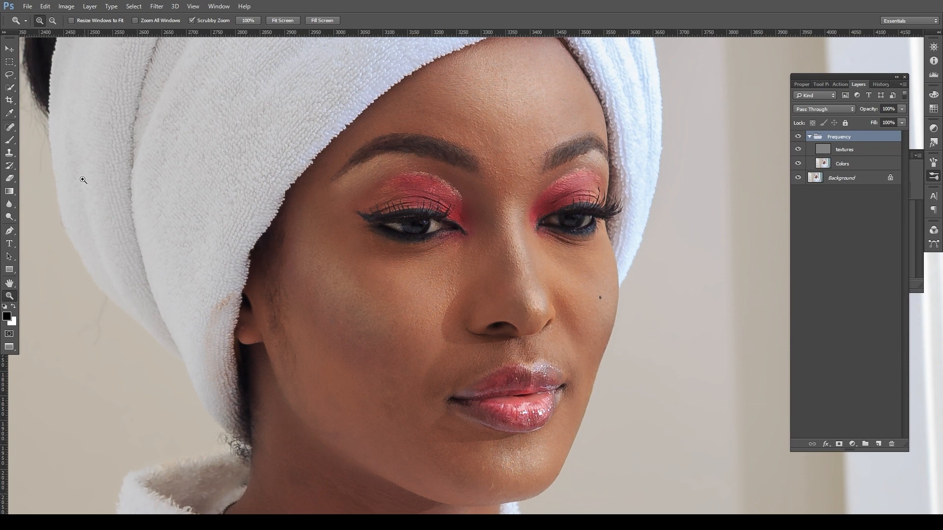
click(10, 153)
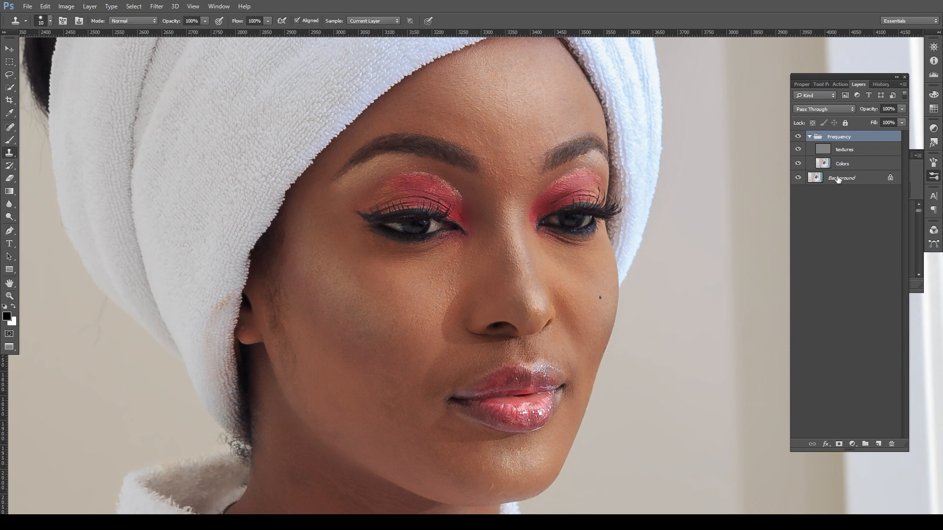
click(841, 150)
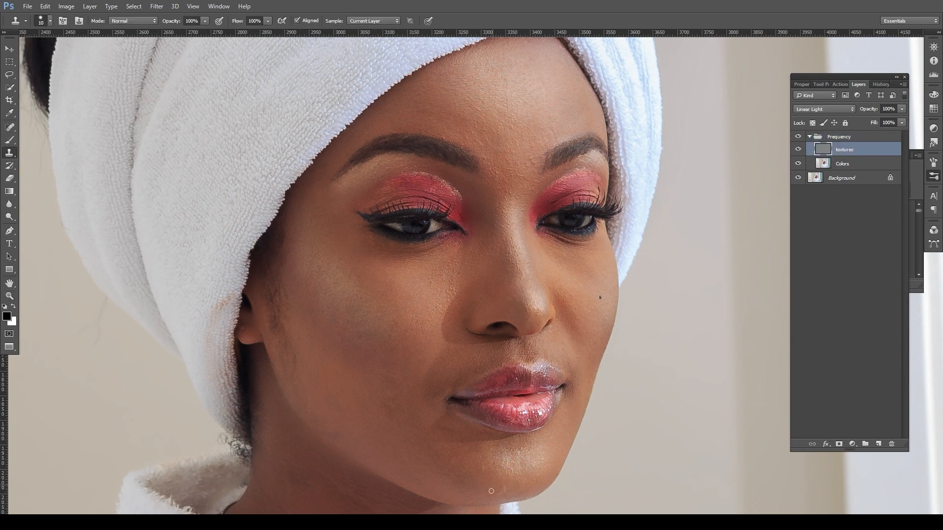
drag(519, 489, 528, 418)
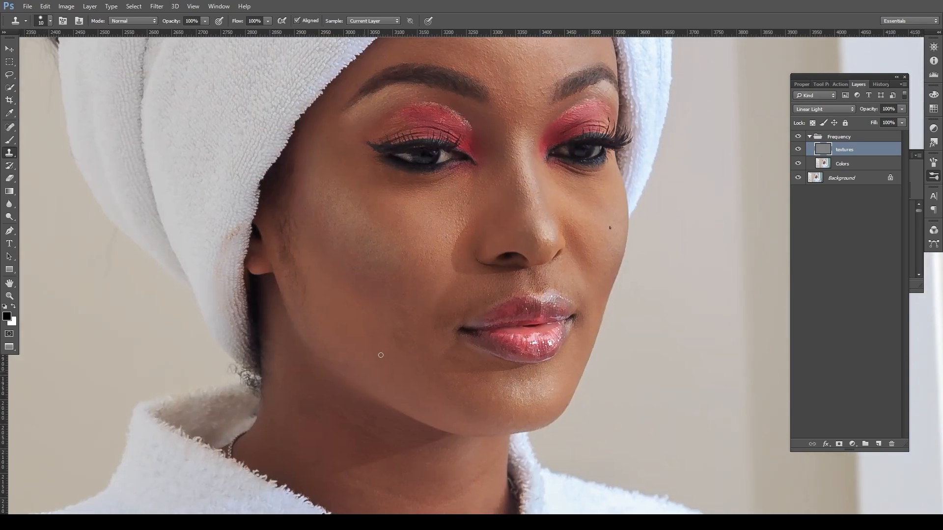
drag(432, 280, 413, 354)
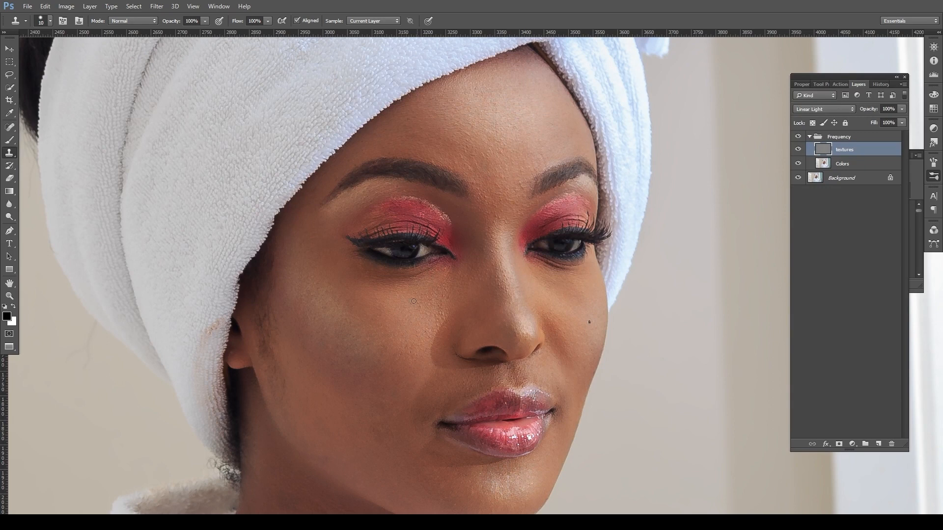
scroll(344, 324, down, 2)
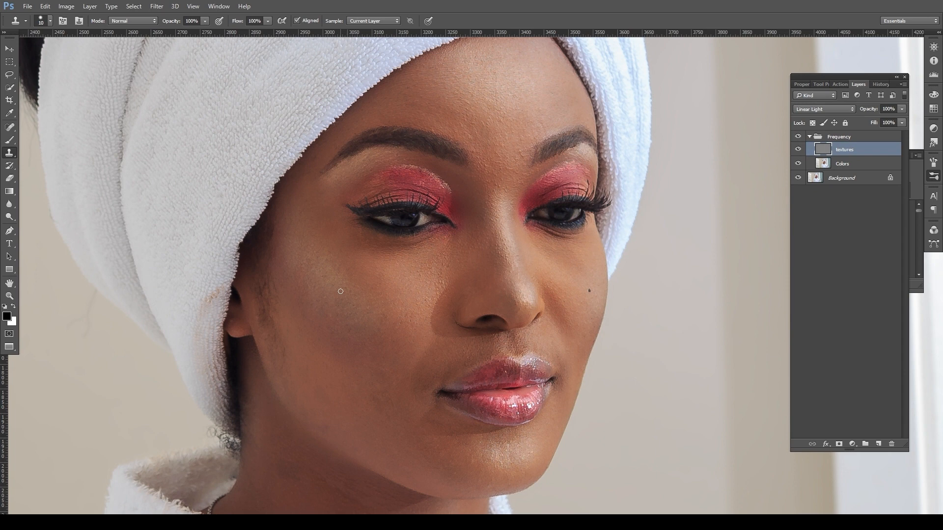
- Make the Colors layer active and set the Lasso tool's feather to 18 px
click(849, 164)
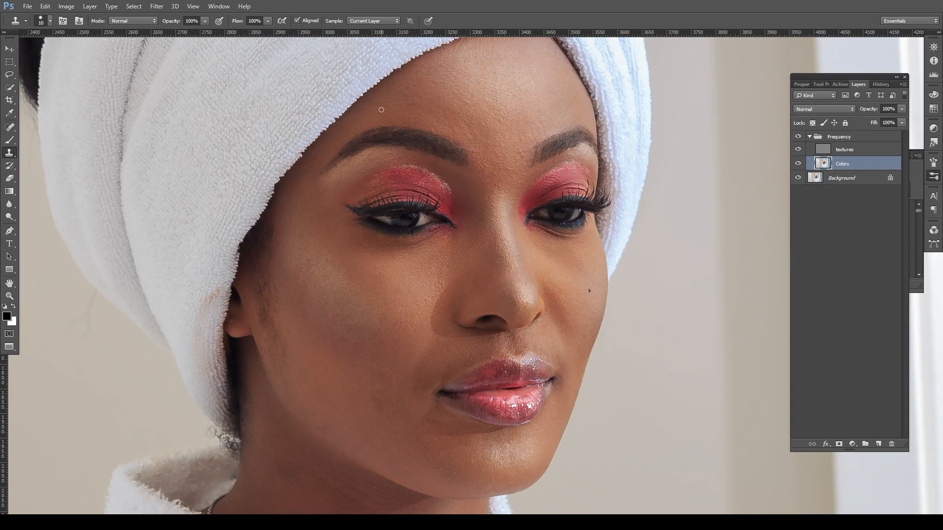
click(15, 92)
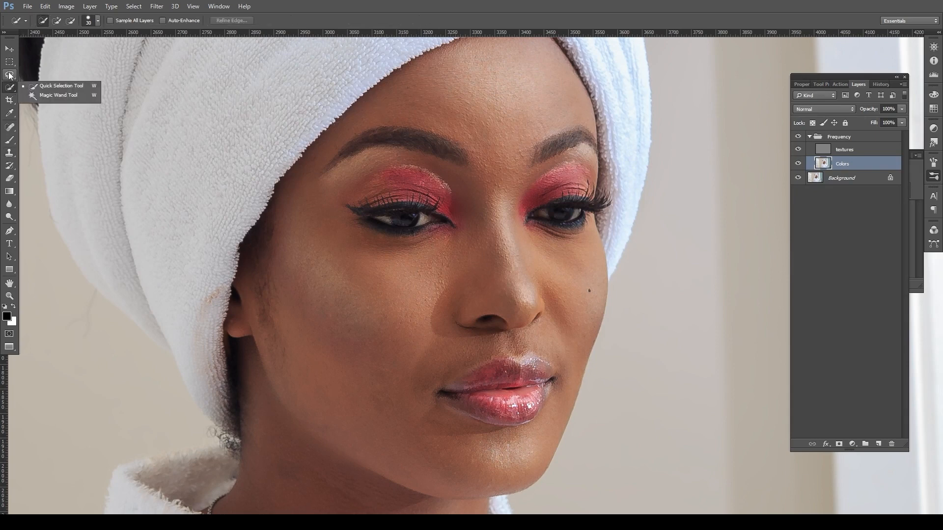
click(10, 76)
double_click(120, 20)
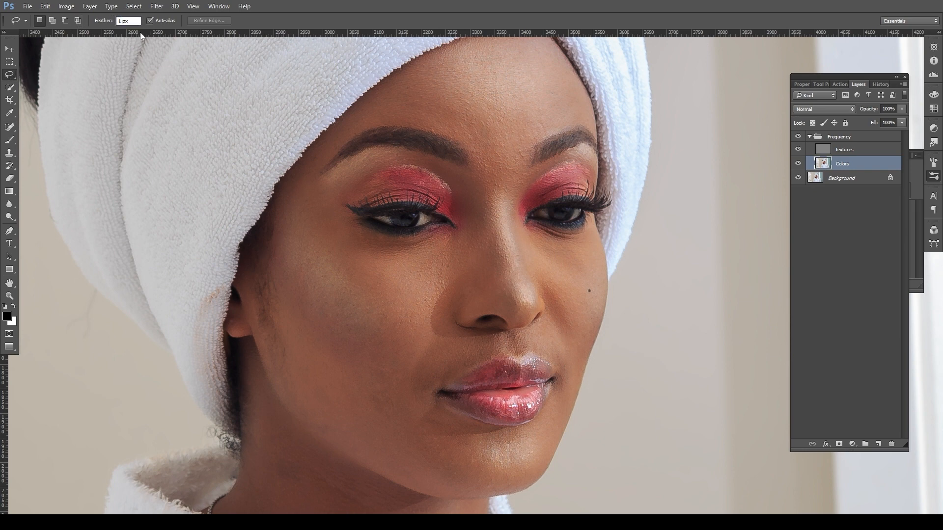
text(18)
key(Return)
- Lasso the cheek from the temple down beside the mouth, soften it with a 16.8 px Gaussian Blur, and deselect
drag(316, 184, 318, 186)
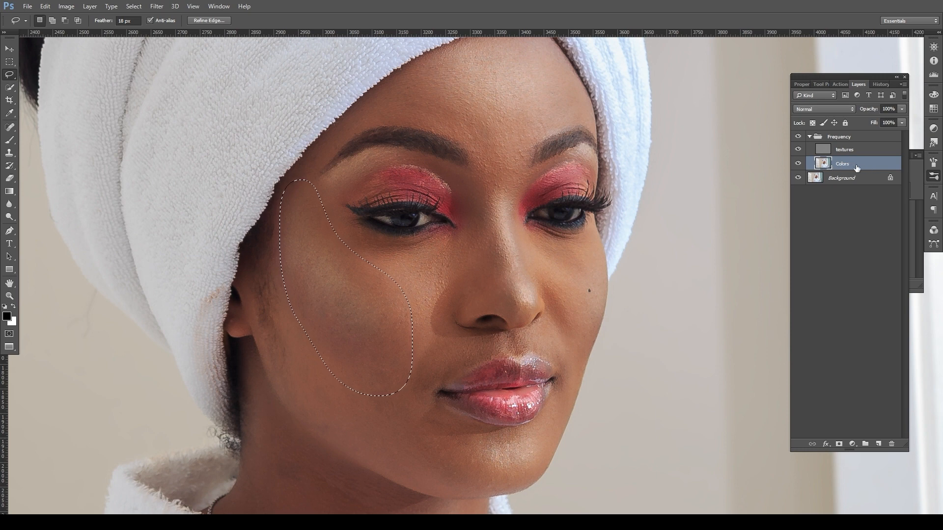
click(158, 7)
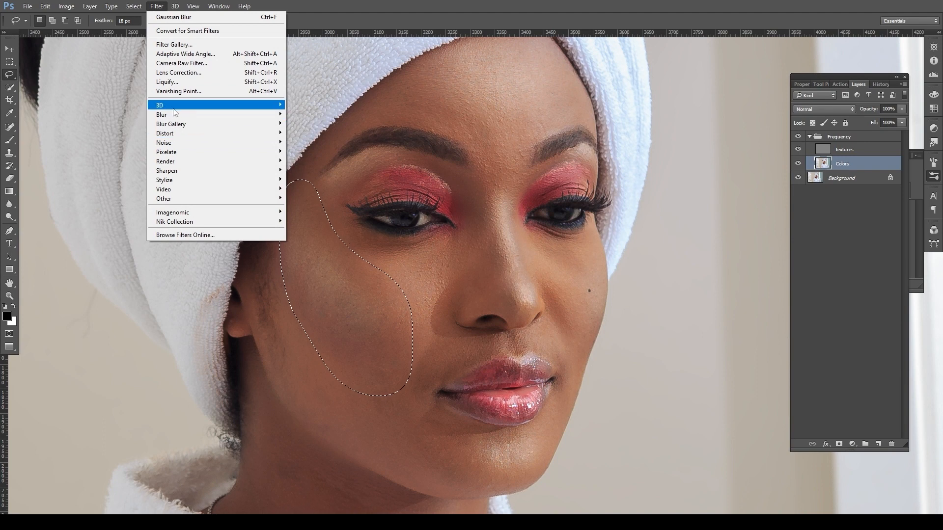
mouse_move(176, 116)
click(312, 152)
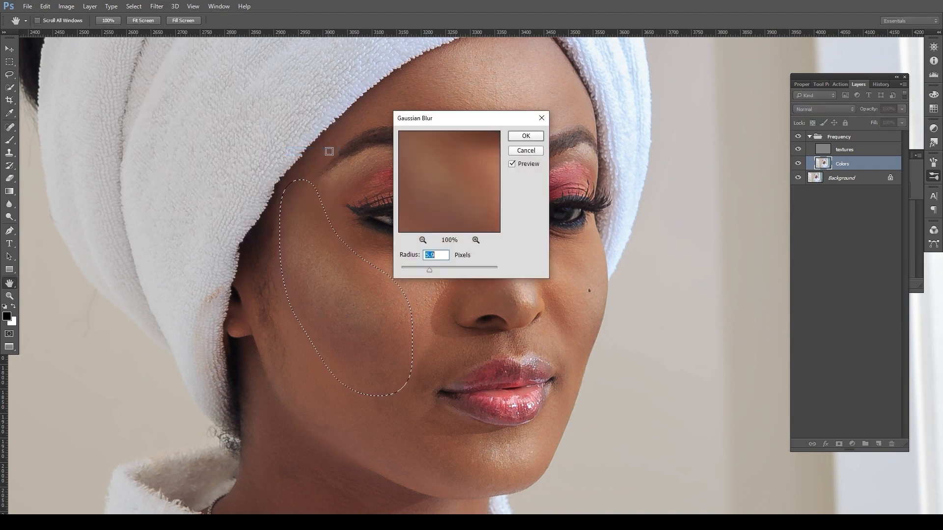
drag(467, 119, 590, 119)
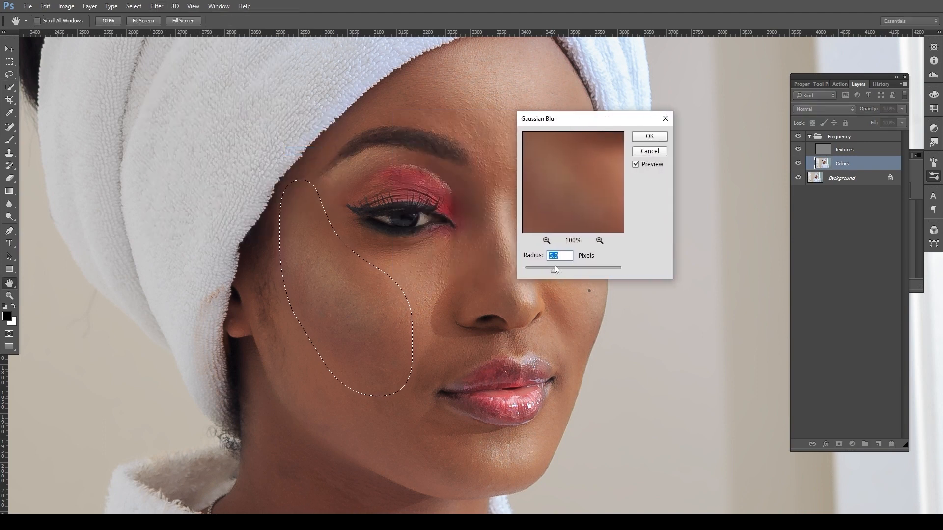
drag(553, 271, 525, 271)
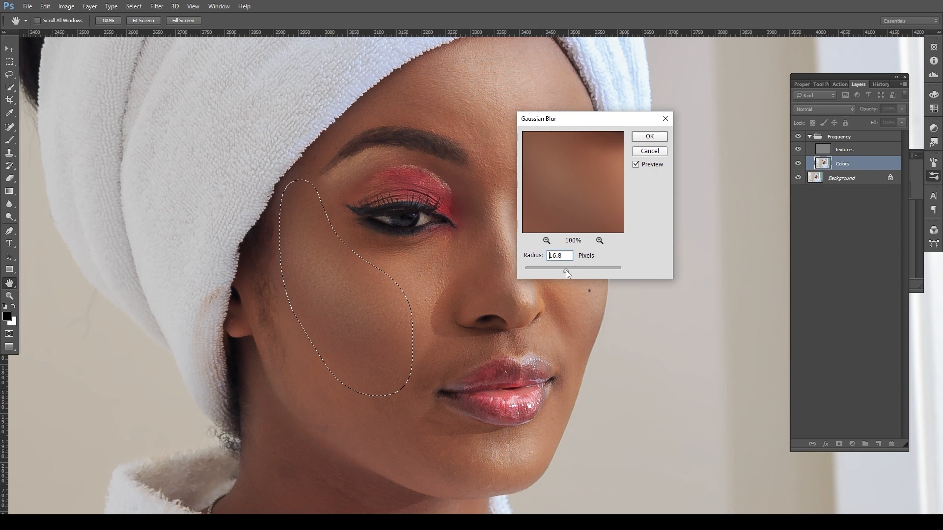
click(637, 139)
key(ctrl+d)
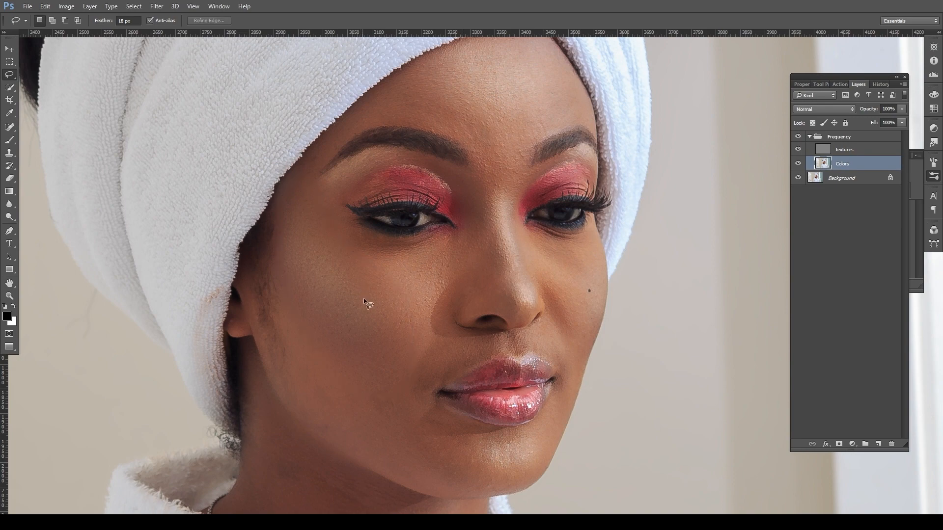
- Lasso the lower cheek along the jawline for smoothing, release the selection, and bring the forehead into view
drag(366, 298, 371, 210)
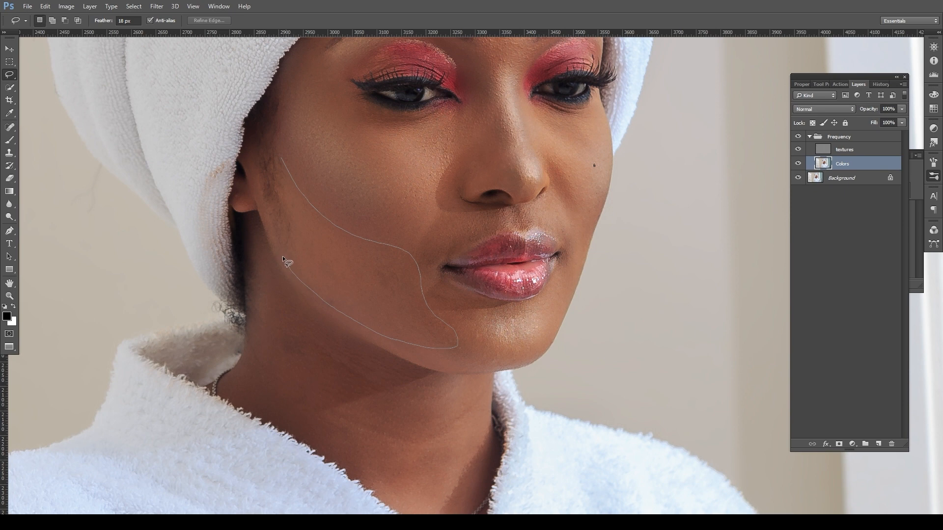
drag(277, 171, 278, 172)
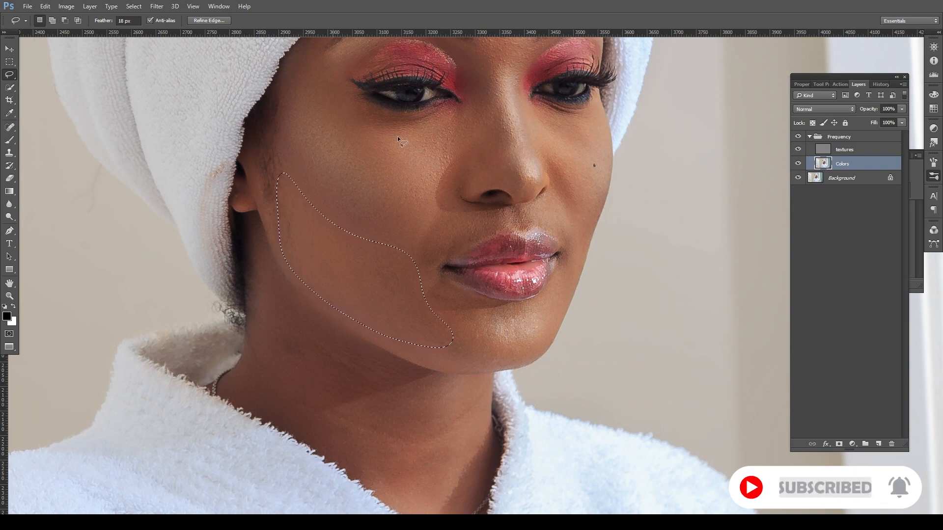
key(ctrl+d)
mouse_move(496, 140)
mouse_down()
mouse_move(464, 223)
mouse_move(439, 330)
mouse_up()
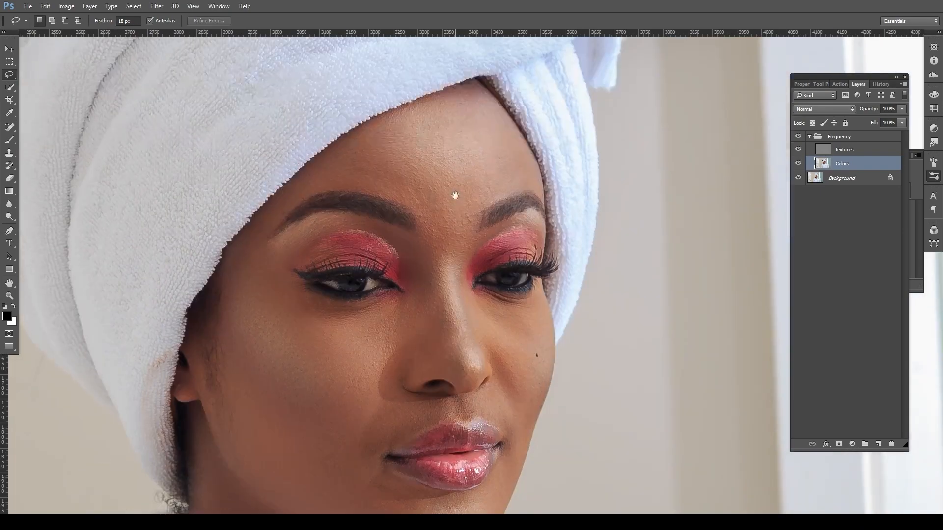
- Lasso the centre of the forehead from the towel edge down between the eyebrows on the Colors layer
drag(374, 122, 414, 129)
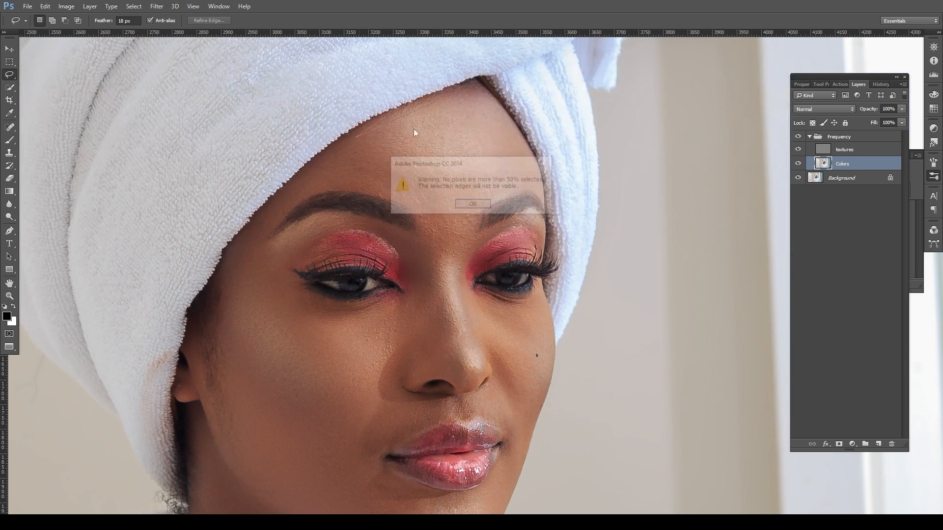
click(472, 205)
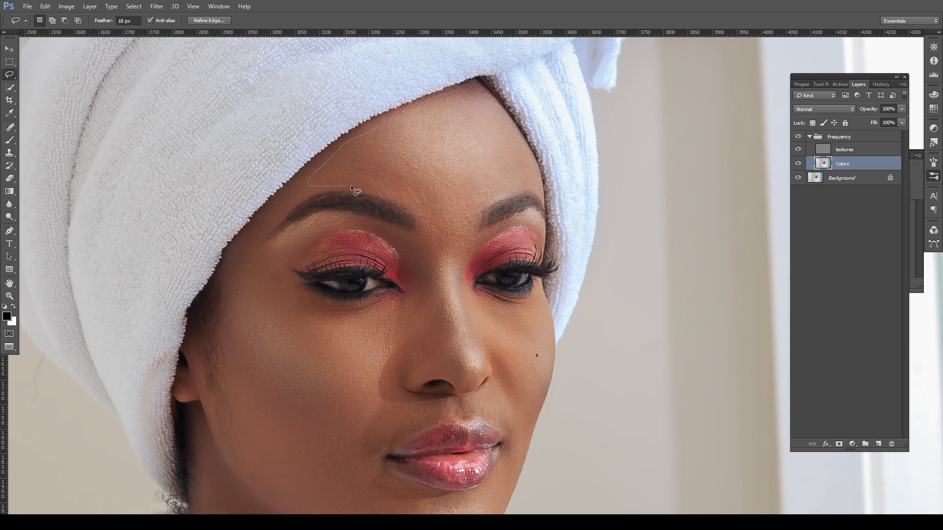
mouse_move(419, 217)
mouse_down()
mouse_move(428, 253)
mouse_move(447, 265)
mouse_move(462, 242)
mouse_up()
drag(480, 96, 477, 93)
right_click(426, 83)
click(457, 89)
drag(484, 103, 378, 130)
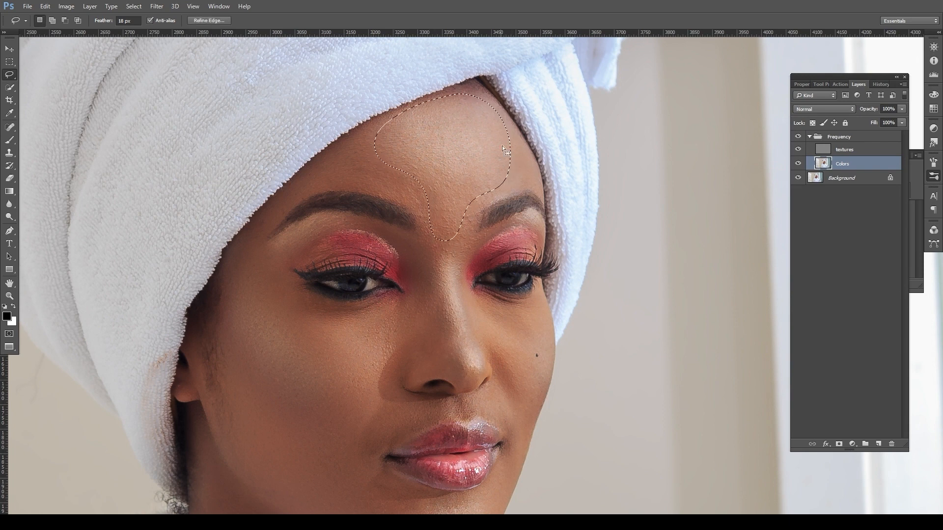
- Soften the selected forehead area with a Gaussian Blur and deselect it
click(157, 6)
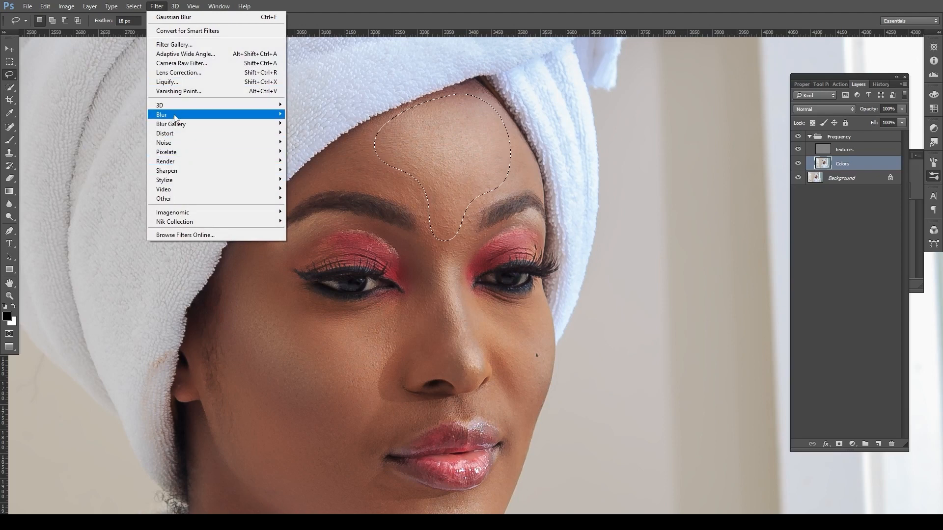
mouse_move(207, 121)
click(312, 152)
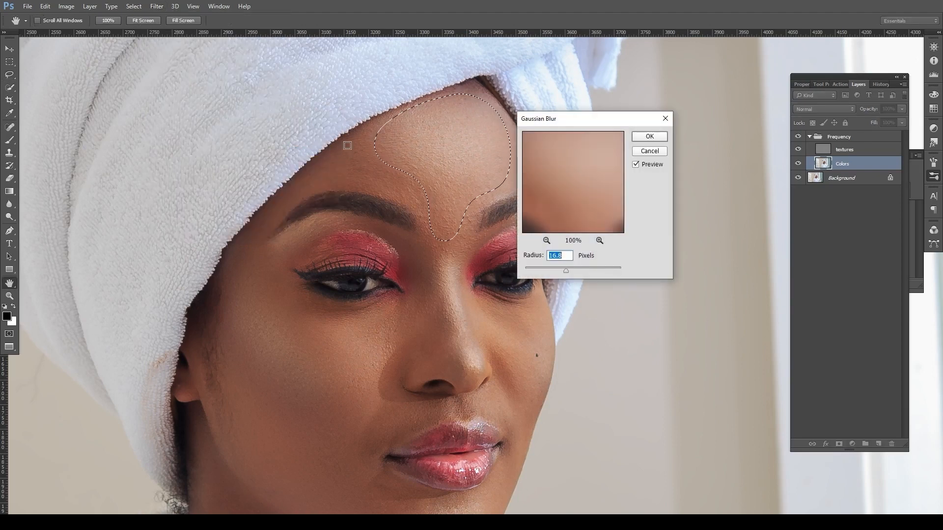
drag(563, 272, 564, 270)
click(648, 137)
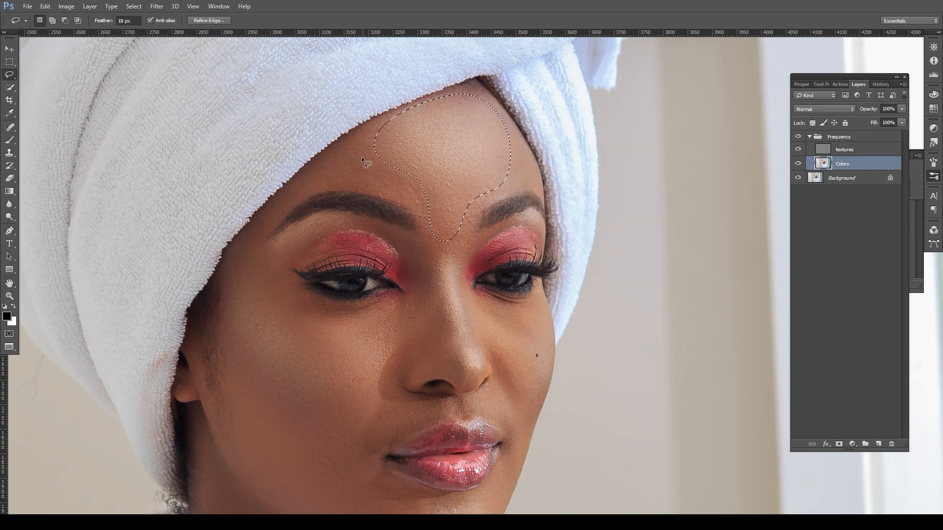
key(ctrl+d)
- Lasso the forehead above the eyebrow, release that selection, and outline the shaded side of the nose for smoothing
drag(393, 181, 388, 171)
key(ctrl+d)
scroll(440, 155, down, 5)
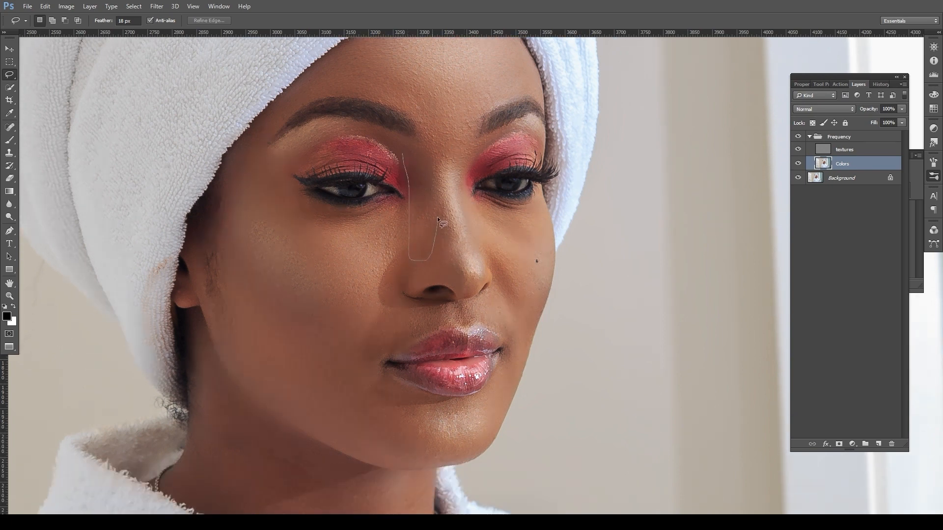
drag(412, 148, 413, 148)
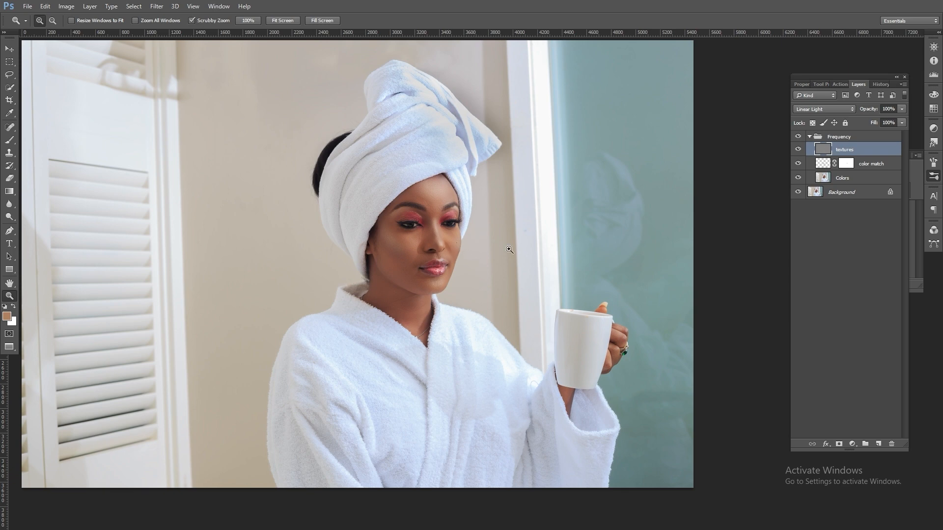
- Collapse the Frequency group and inspect the retouched face up close
click(809, 138)
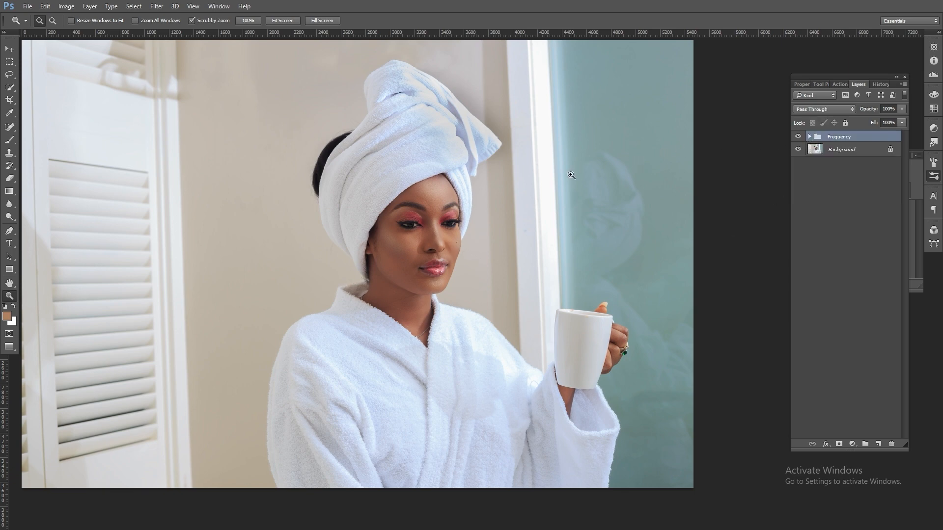
click(429, 213)
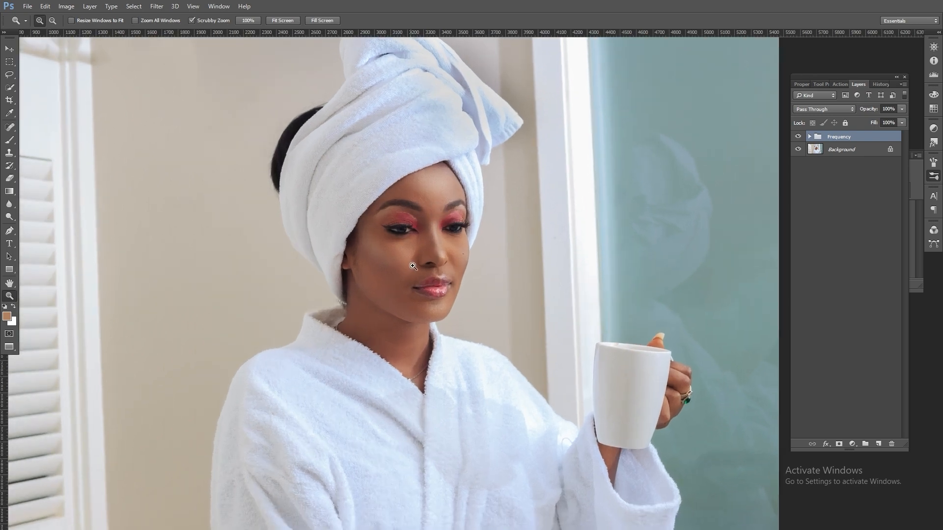
click(433, 265)
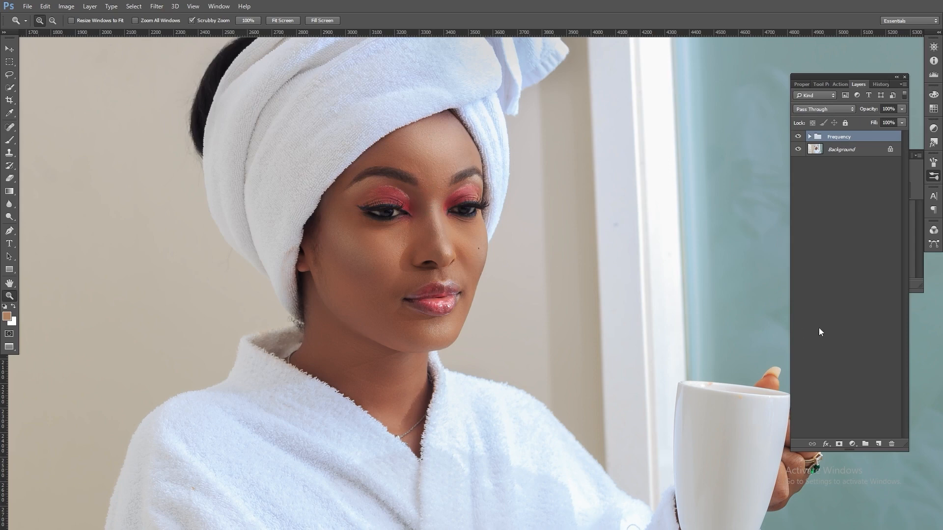
- Play the "Burn and dodge" action to add its layer group, and return to the layer list
click(841, 84)
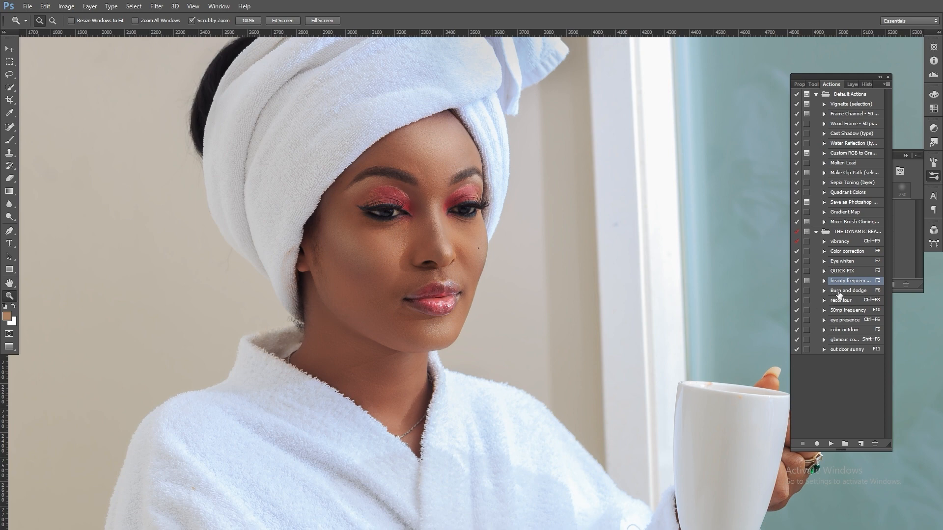
click(840, 291)
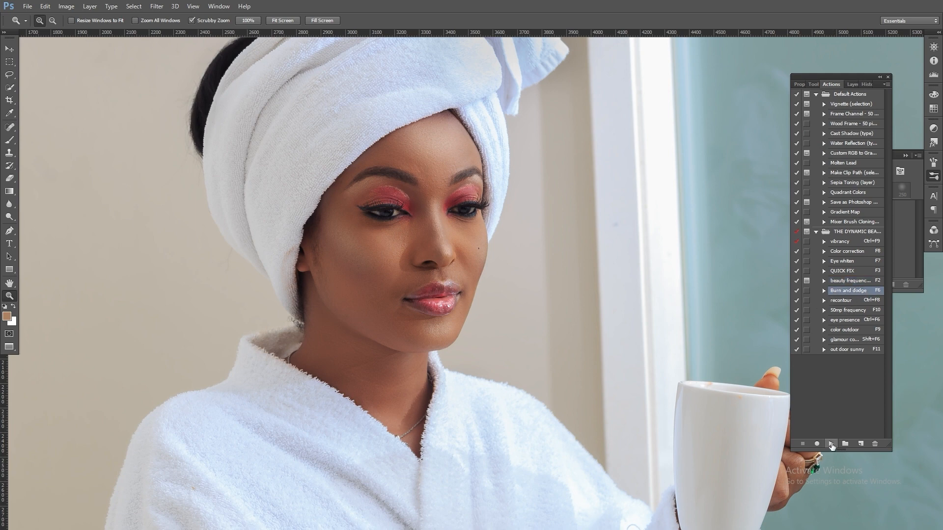
click(831, 444)
click(850, 84)
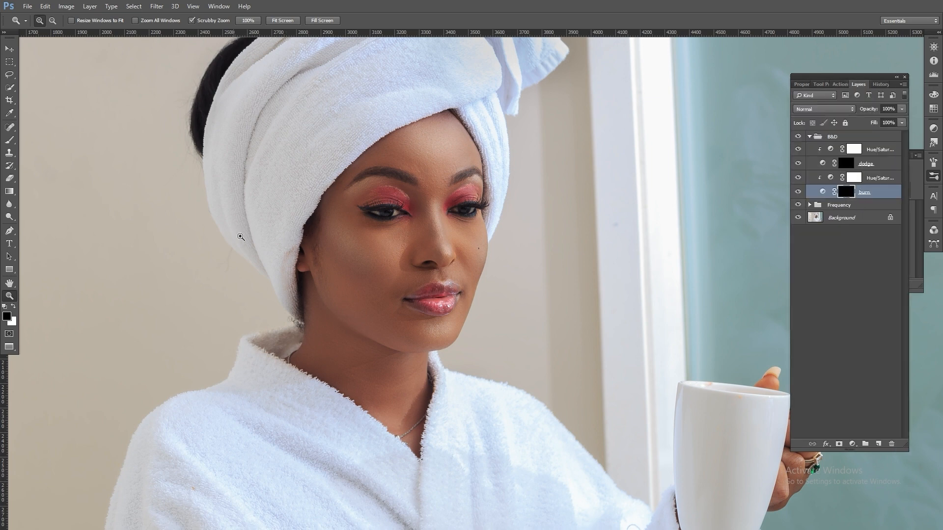
- Prepare a soft white Brush for the burn layer's mask at 4% flow, 148 px size and 0% hardness
click(431, 200)
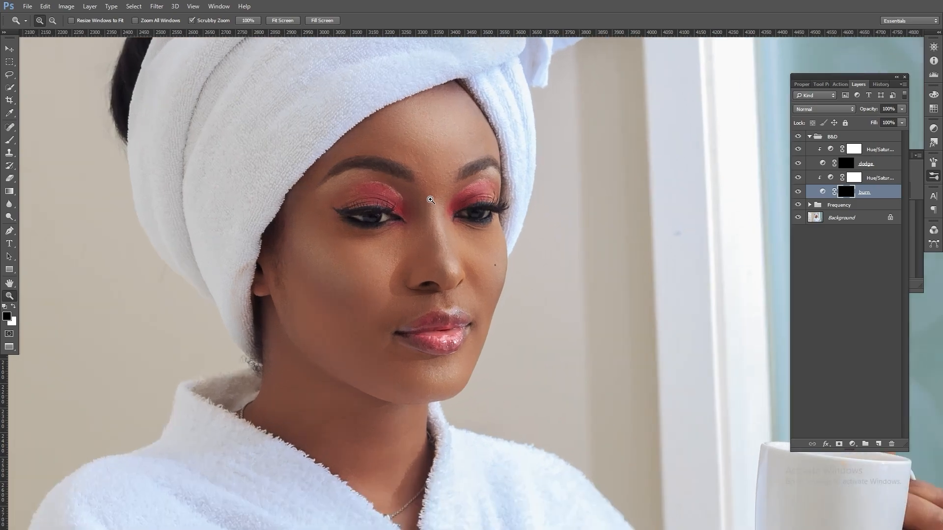
click(459, 200)
drag(451, 294, 467, 250)
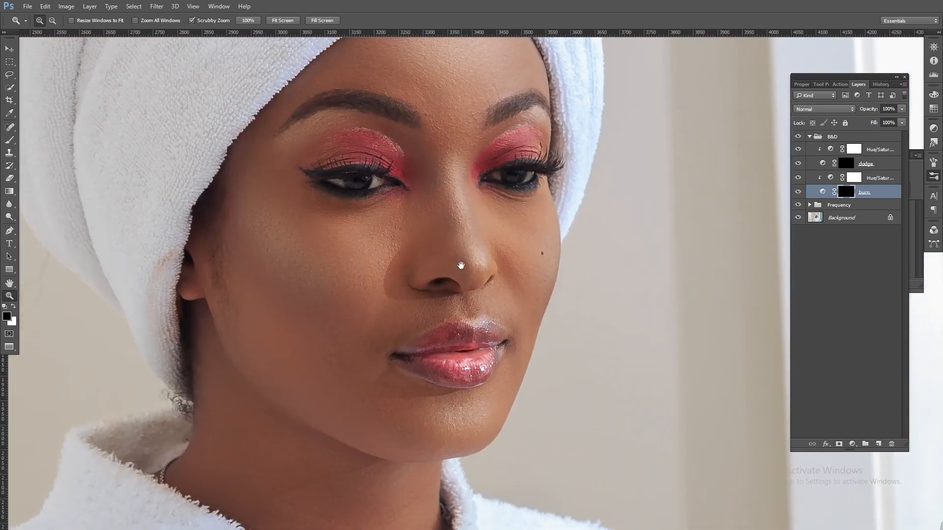
click(10, 140)
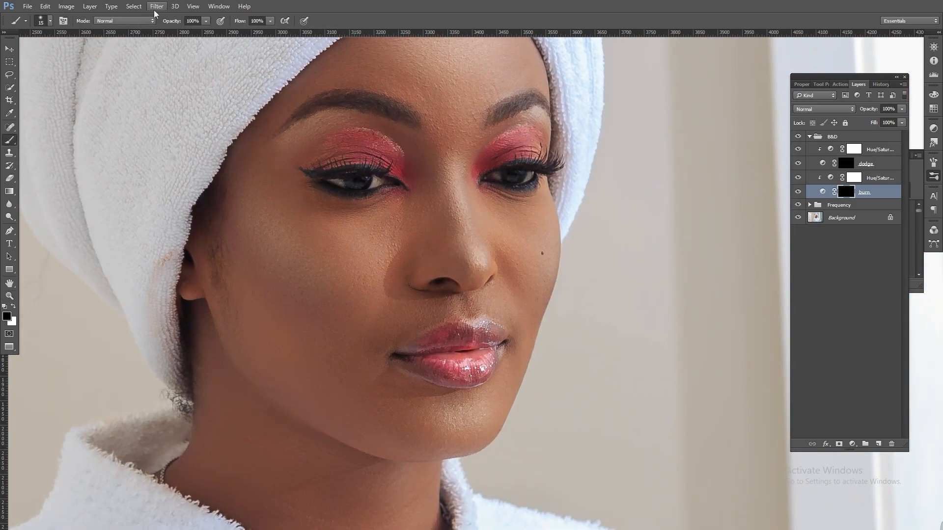
click(271, 21)
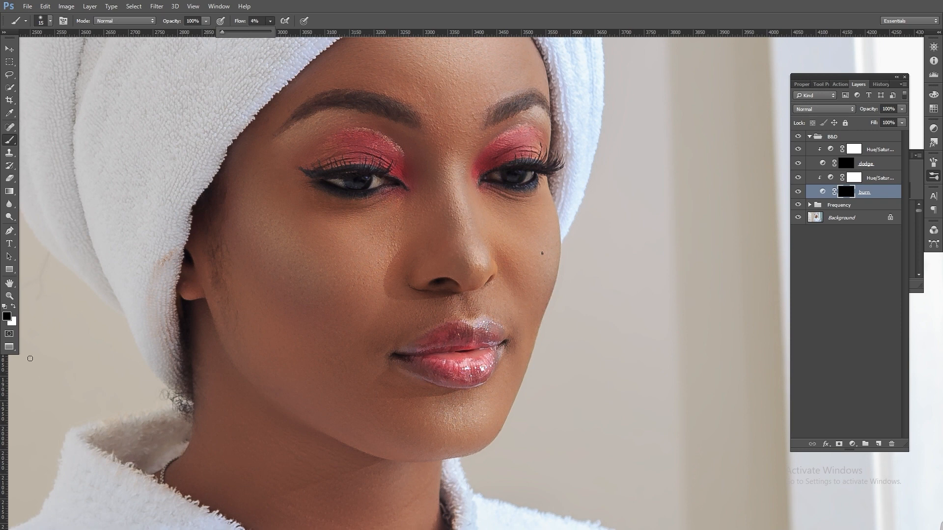
right_click(333, 321)
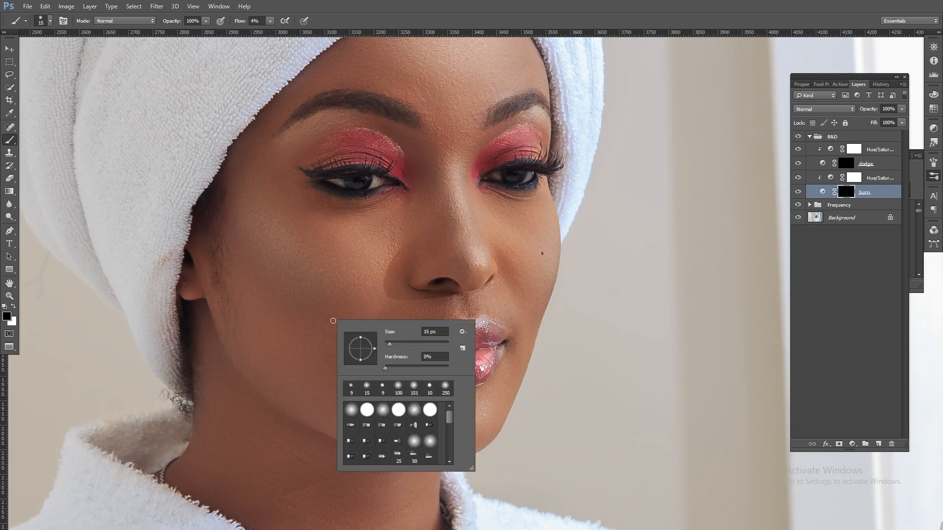
click(419, 344)
click(425, 345)
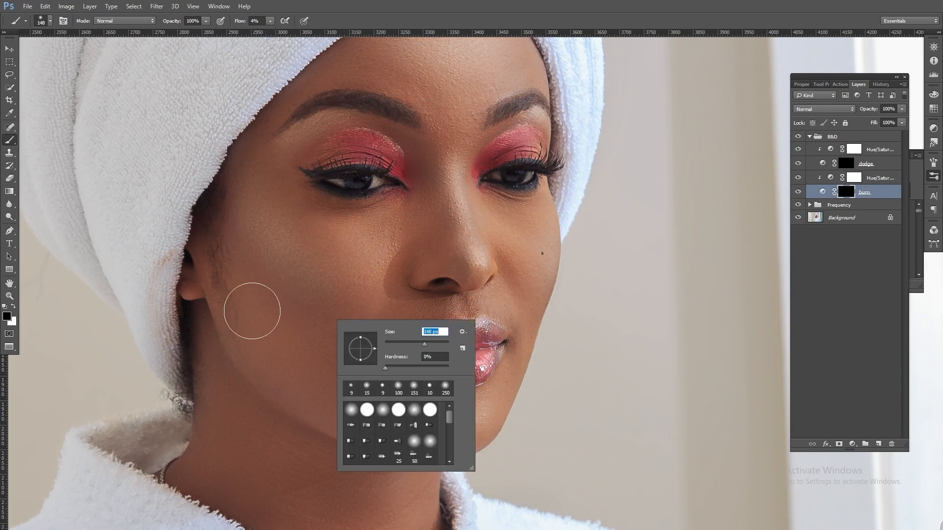
click(14, 306)
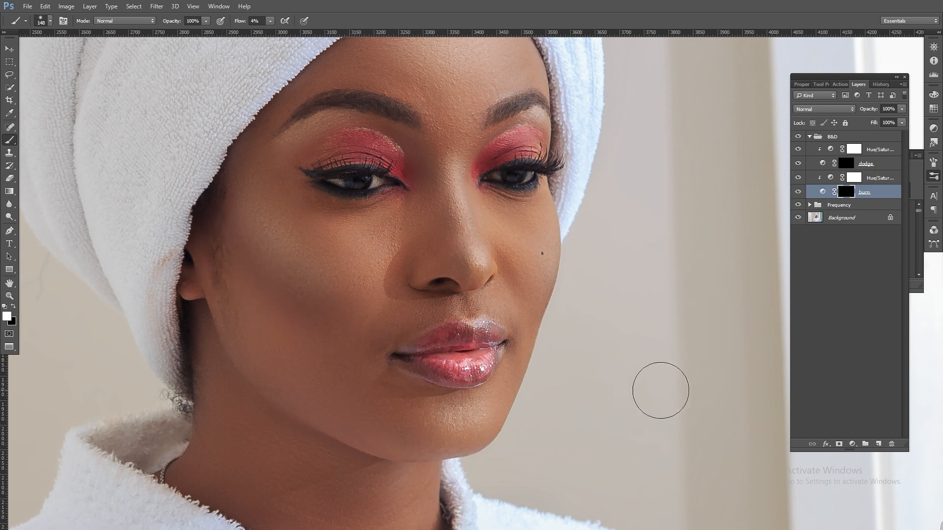
- Reduce the brush to 99 px and further to 72 px for burning along the sides of the nose
drag(449, 180, 452, 222)
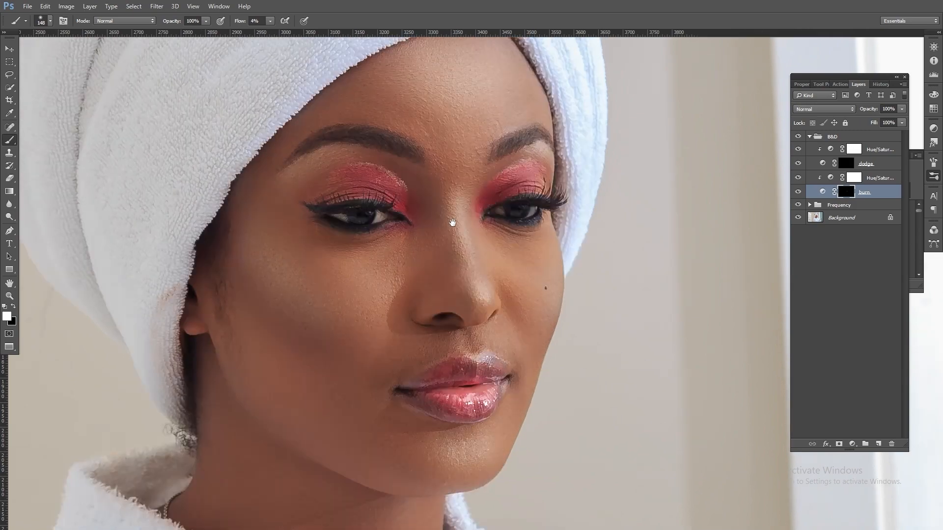
right_click(415, 200)
click(499, 225)
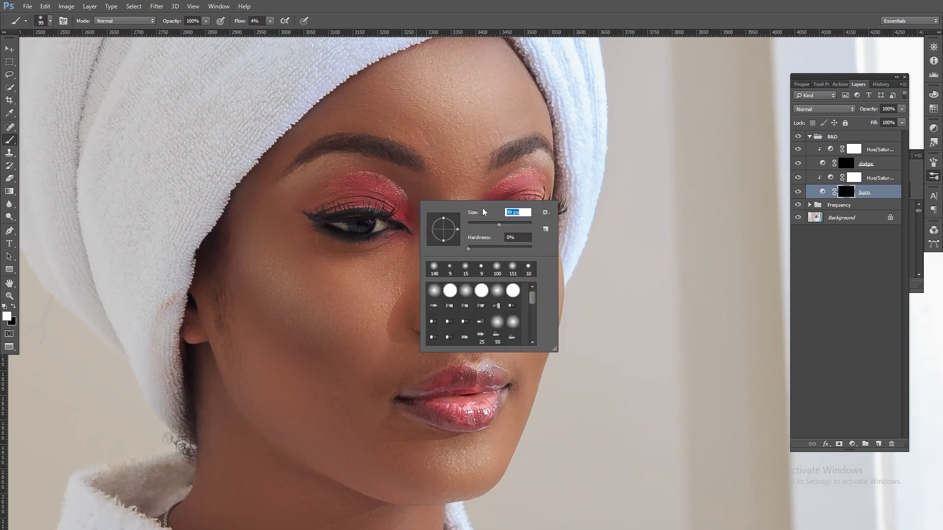
click(386, 170)
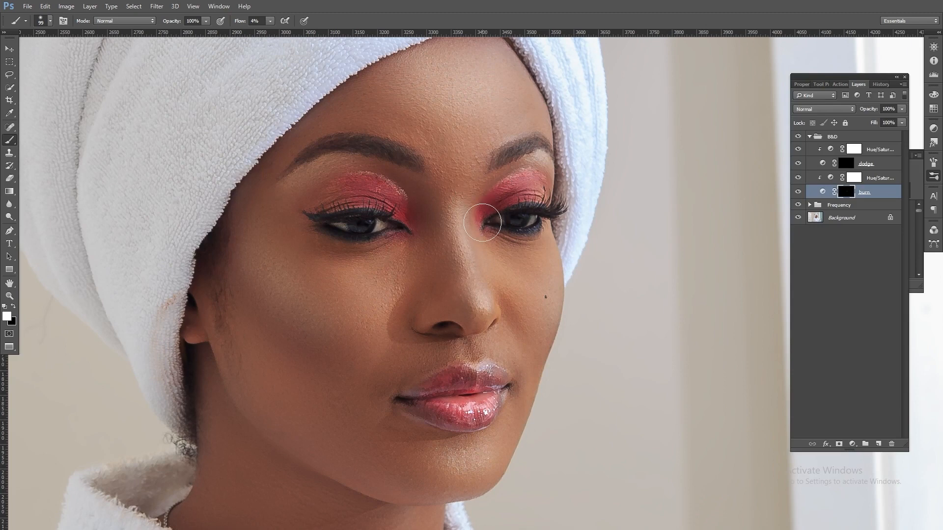
right_click(489, 224)
drag(558, 247, 555, 247)
click(477, 206)
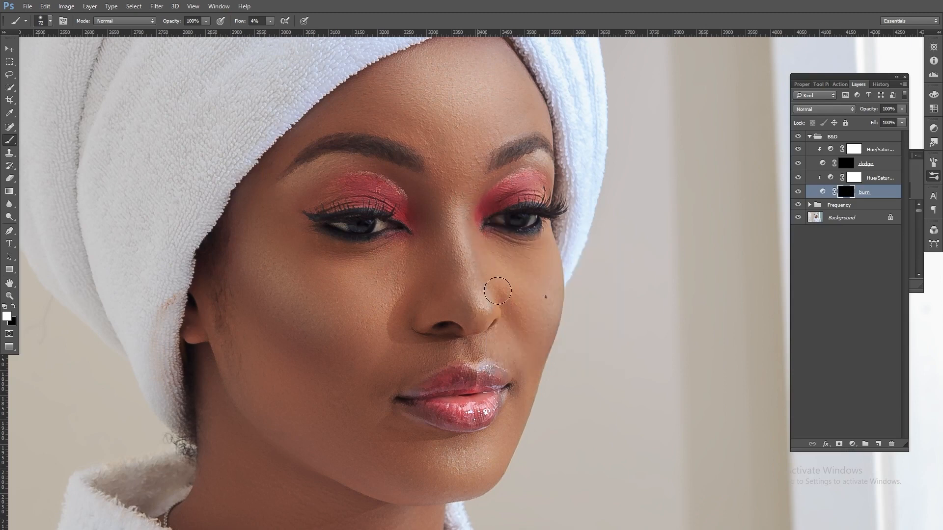
drag(511, 316, 530, 219)
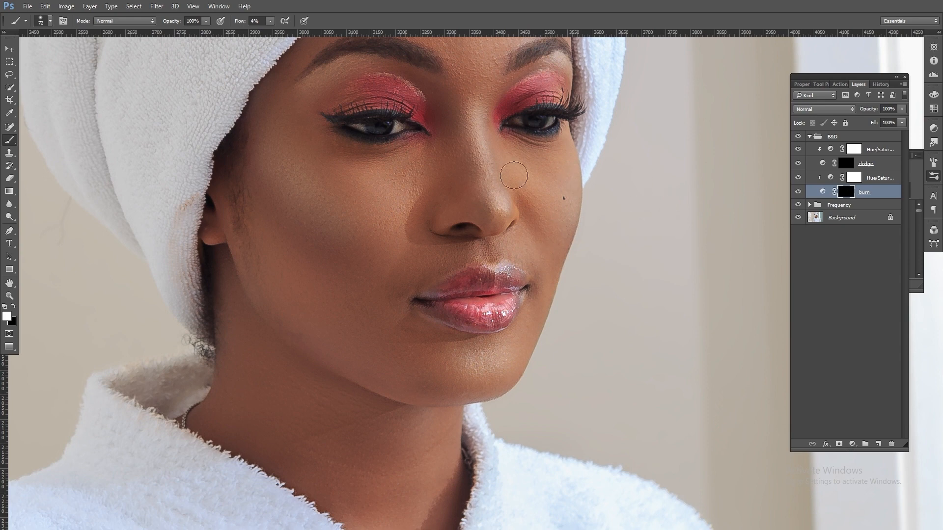
- Lower the brush flow to 2% for subtler burning
click(270, 23)
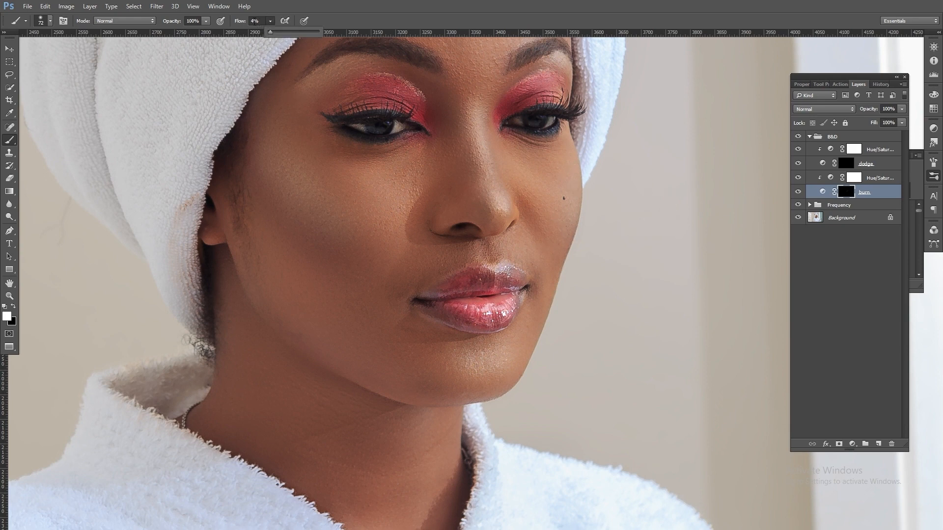
click(255, 20)
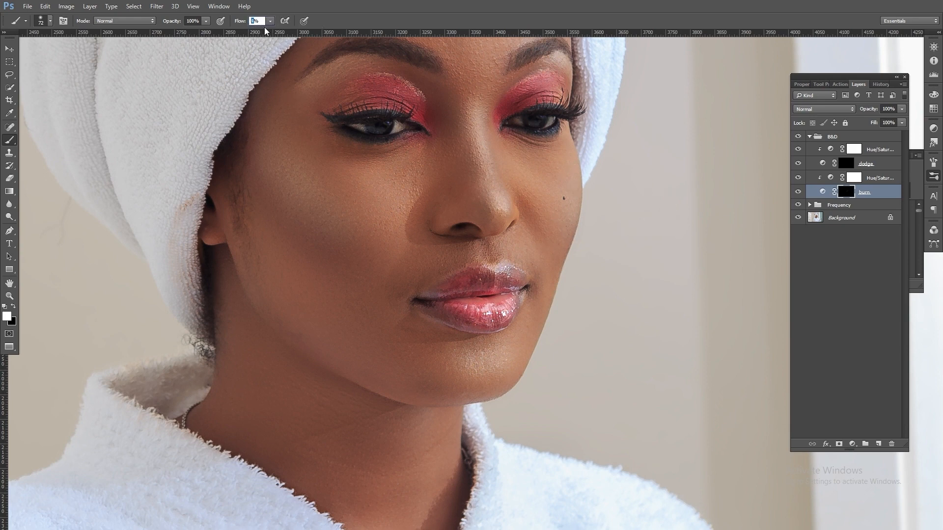
text(2)
key(Return)
click(9, 49)
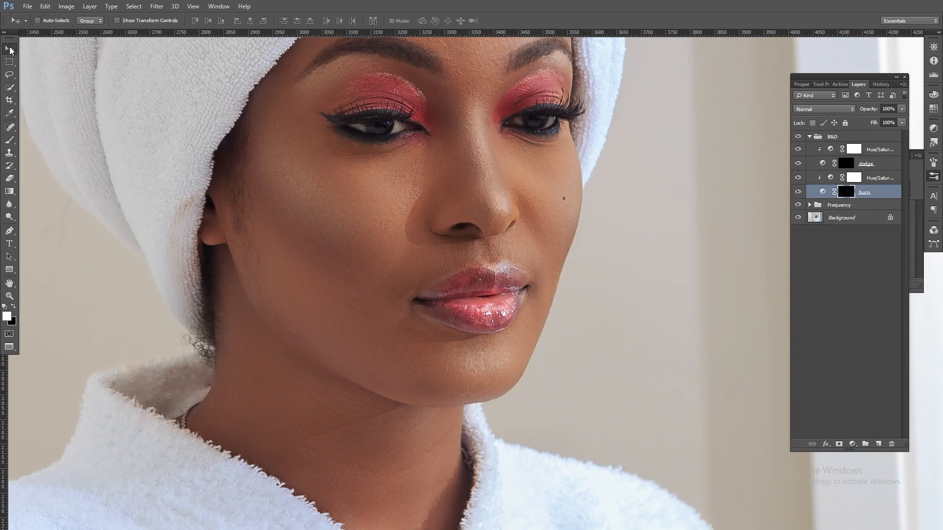
- Enlarge the soft brush to 120 px for burning the forehead along the towel edge and down toward the jaw
scroll(454, 251, up, 5)
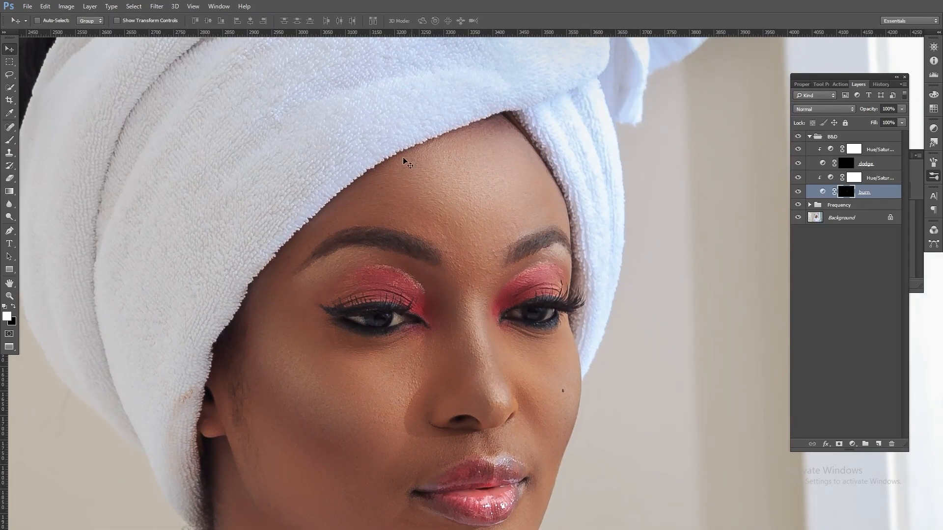
click(10, 139)
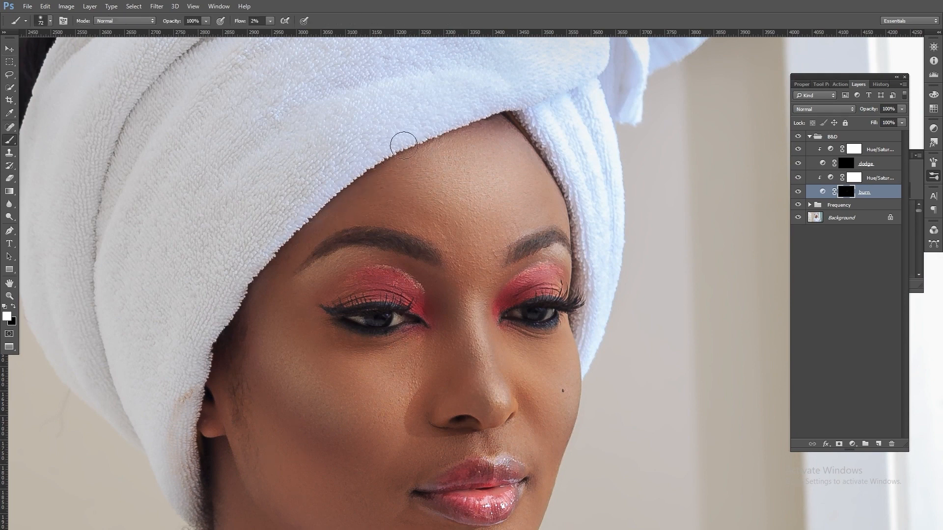
right_click(276, 290)
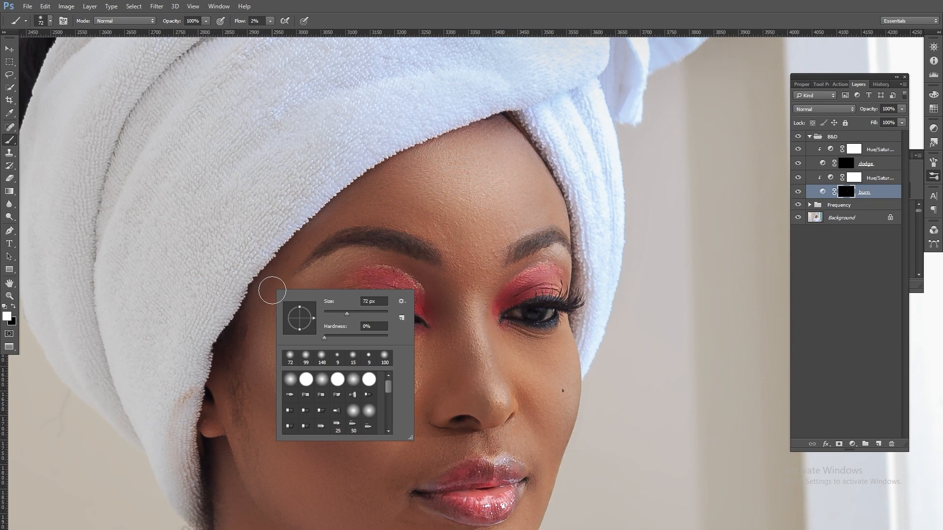
click(362, 312)
key(Return)
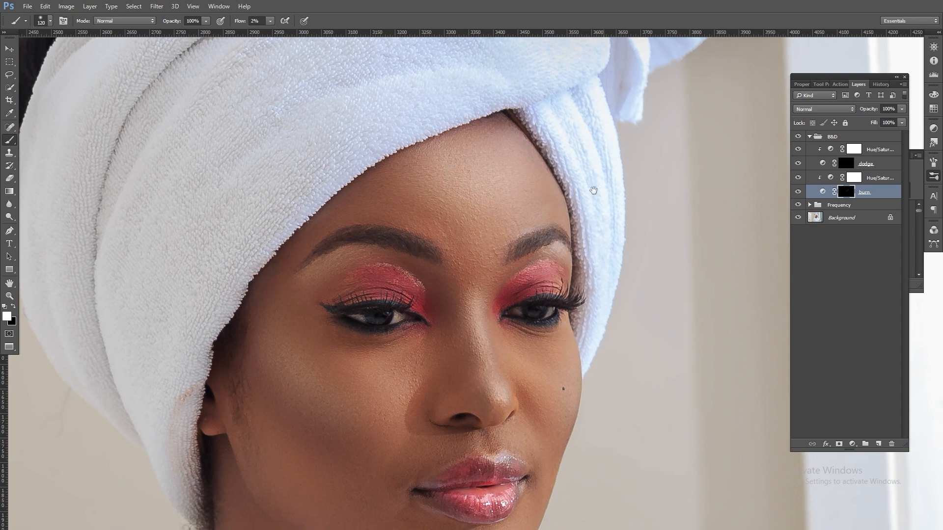
scroll(565, 280, down, 5)
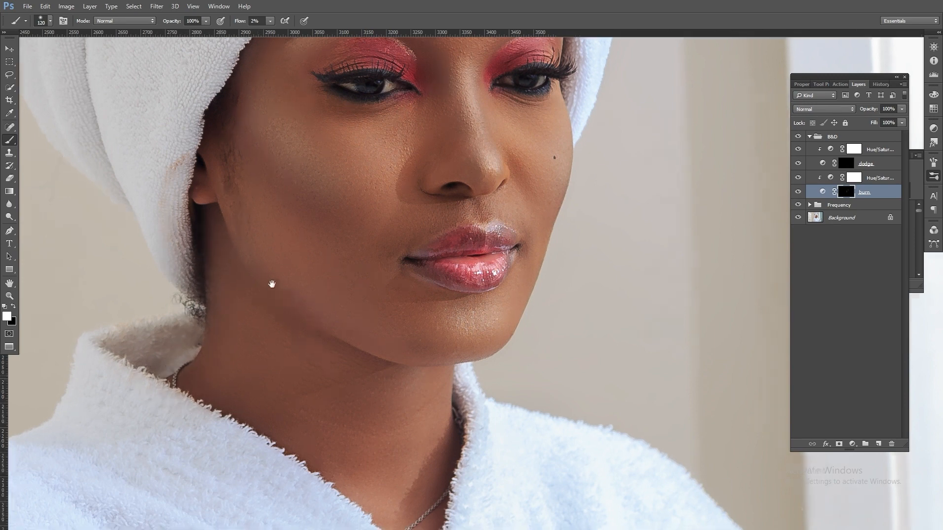
scroll(270, 280, down, 3)
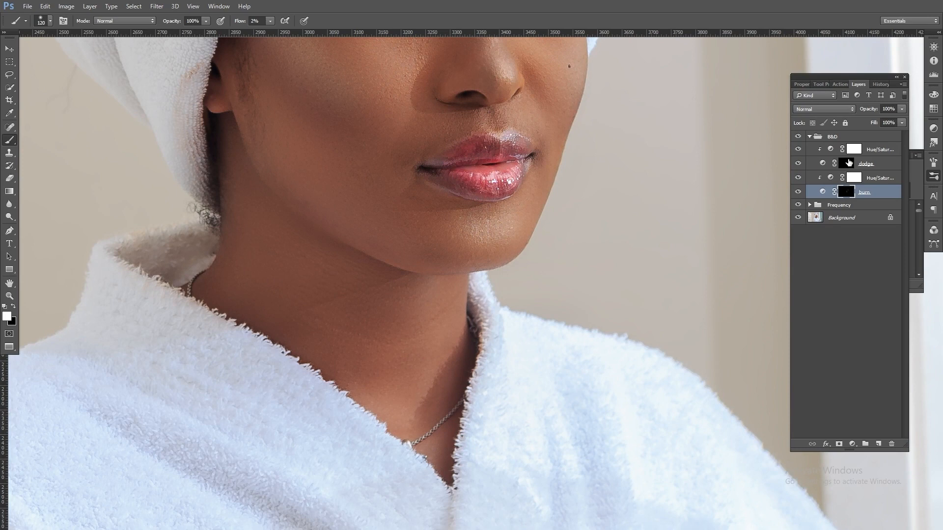
- Dodge the chin and the bridge of the nose on the dodge layer's mask with a soft 86 px brush
click(848, 163)
mouse_move(428, 288)
mouse_down()
mouse_move(408, 380)
mouse_move(431, 299)
mouse_move(416, 386)
mouse_move(434, 272)
mouse_move(427, 297)
mouse_move(461, 287)
mouse_move(430, 334)
mouse_move(479, 273)
mouse_up()
drag(500, 231, 475, 371)
right_click(486, 297)
drag(574, 323, 565, 324)
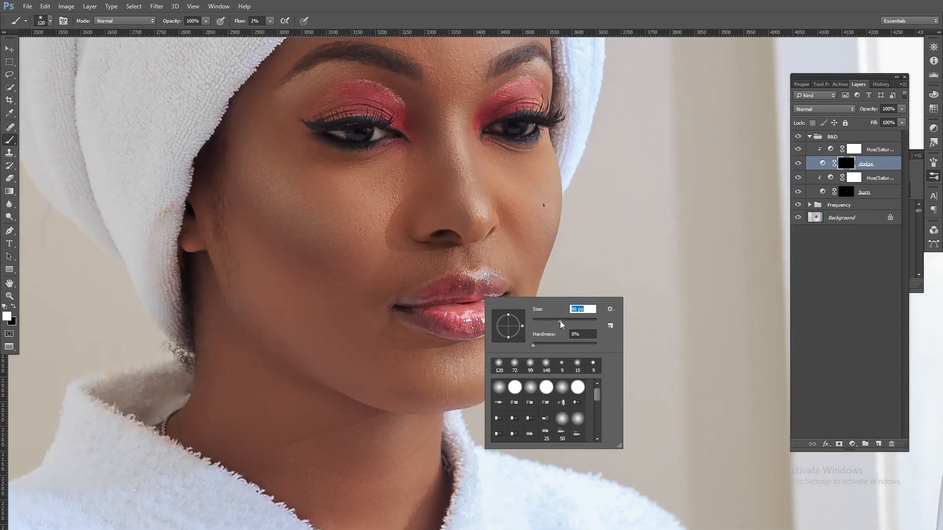
click(432, 376)
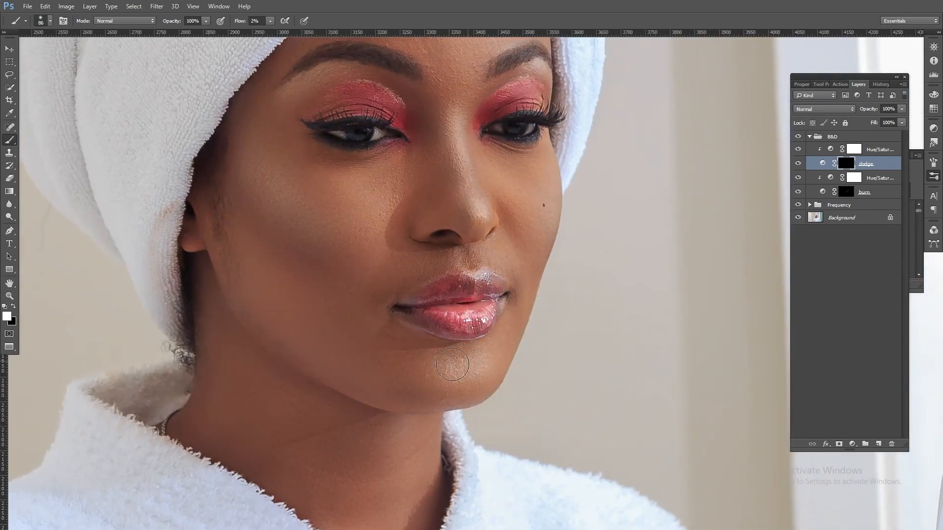
drag(437, 124, 437, 186)
right_click(442, 186)
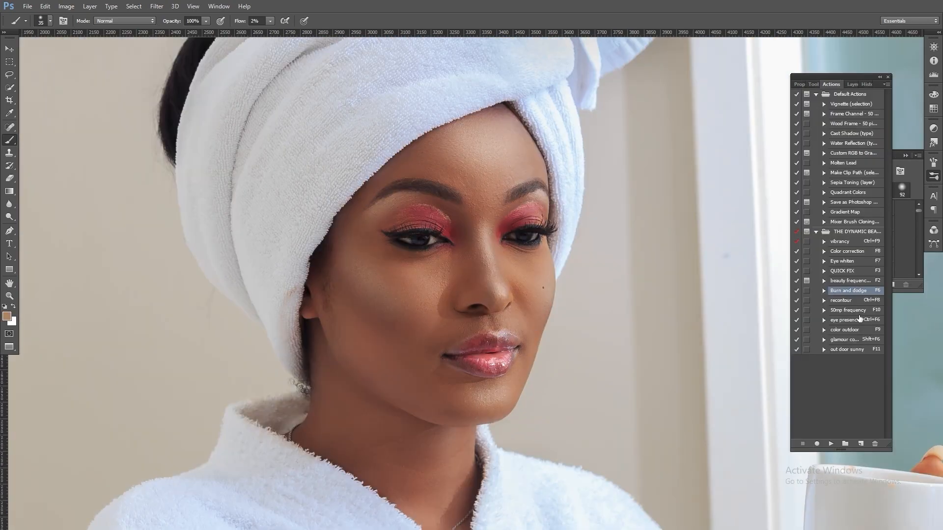
- Run the Eye whiten action on the portrait and return to the layer stack
click(842, 262)
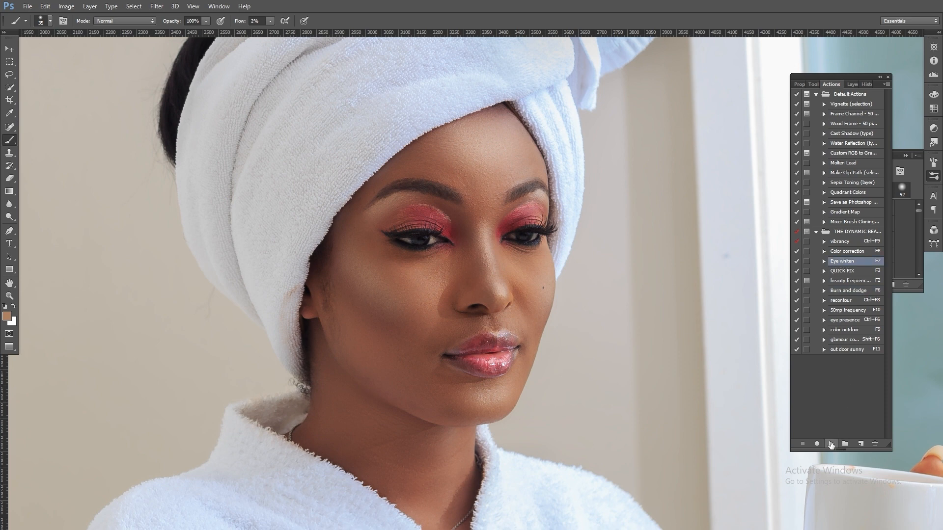
click(830, 445)
click(851, 84)
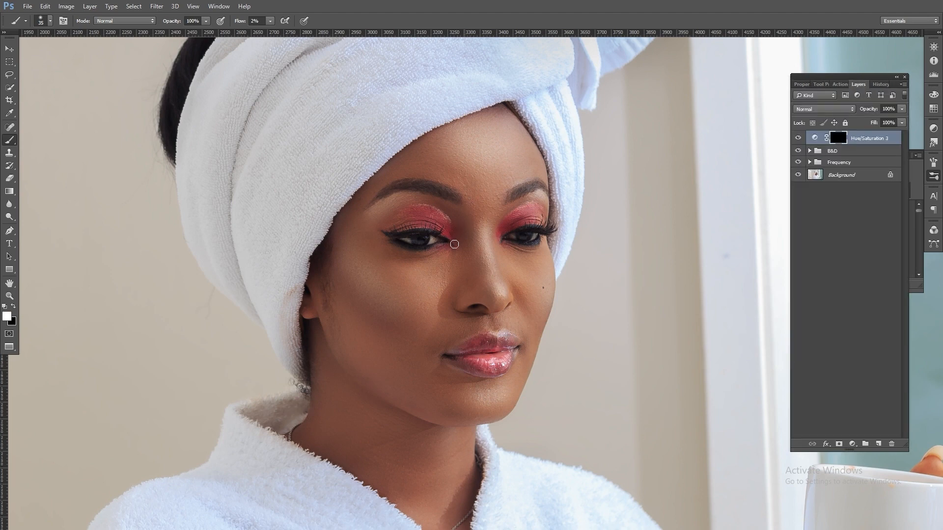
- Prepare the Brush at 100% flow, 20 px size and 0% hardness for close-up work on the eye
key(z)
drag(417, 234, 456, 269)
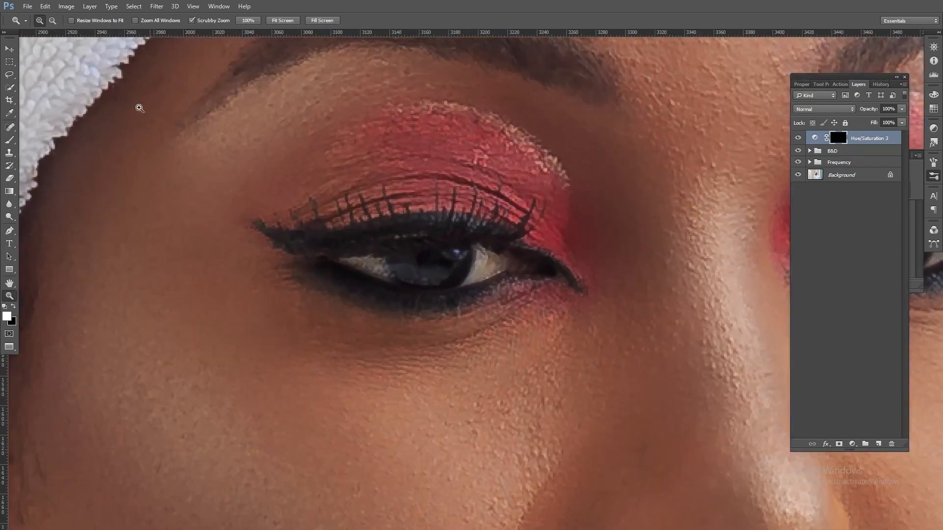
click(11, 143)
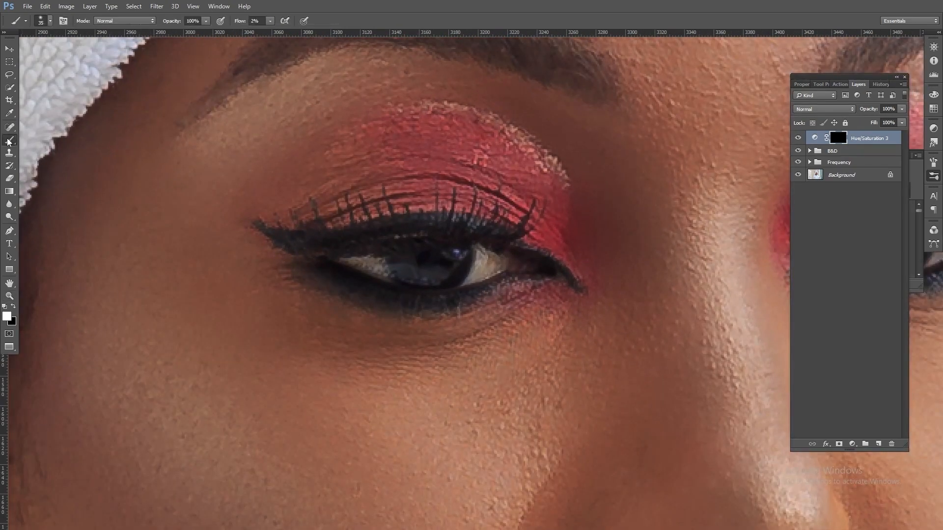
click(270, 21)
drag(268, 34, 338, 34)
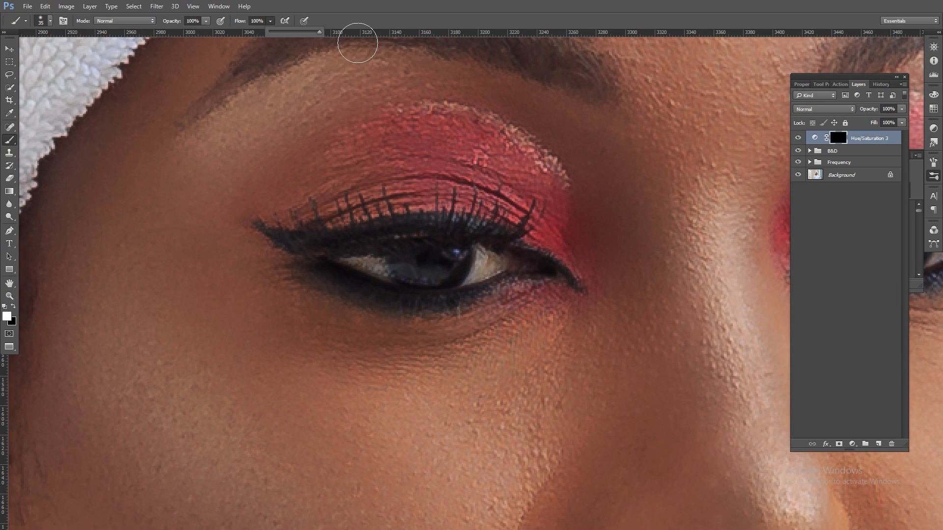
right_click(396, 264)
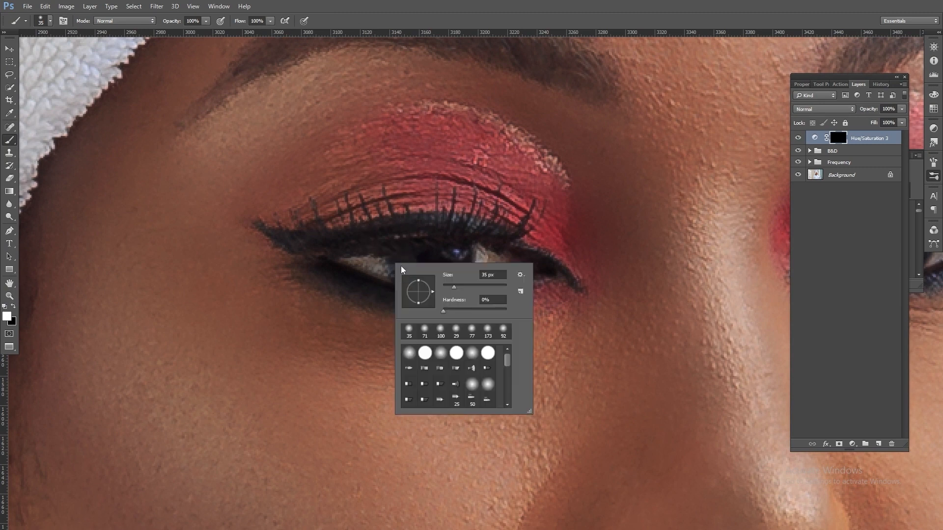
click(449, 288)
- Paint over the whites of both eyes on the eye-whitening Hue/Saturation layer's mask
drag(354, 263, 378, 267)
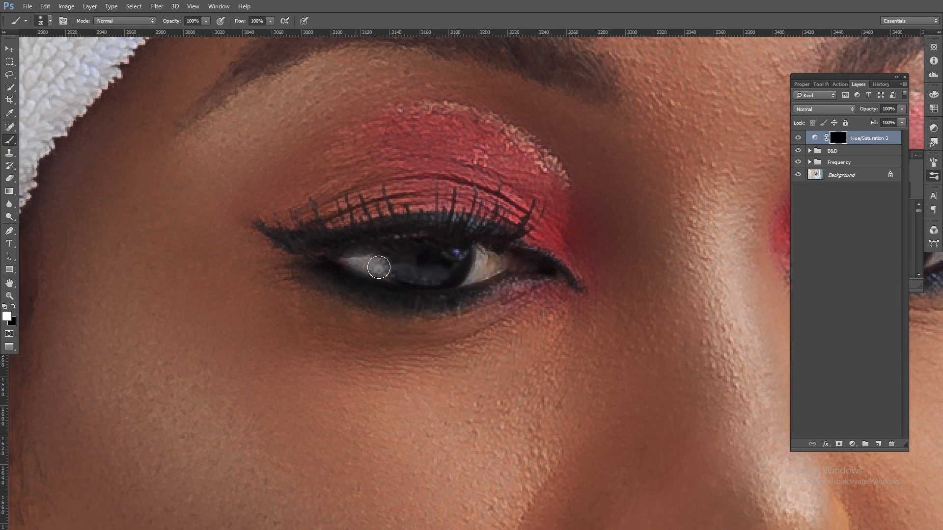
mouse_move(472, 268)
mouse_down()
mouse_move(482, 253)
mouse_move(485, 268)
mouse_up()
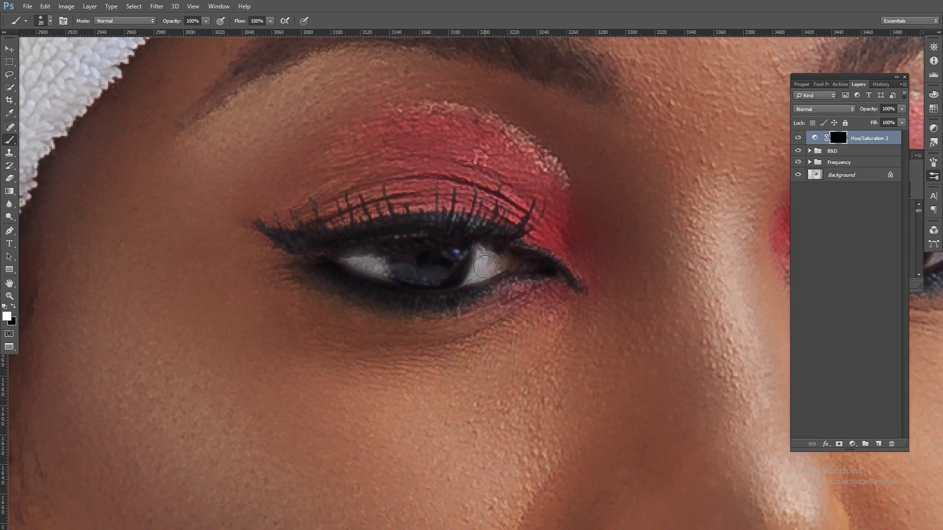
drag(635, 273, 270, 216)
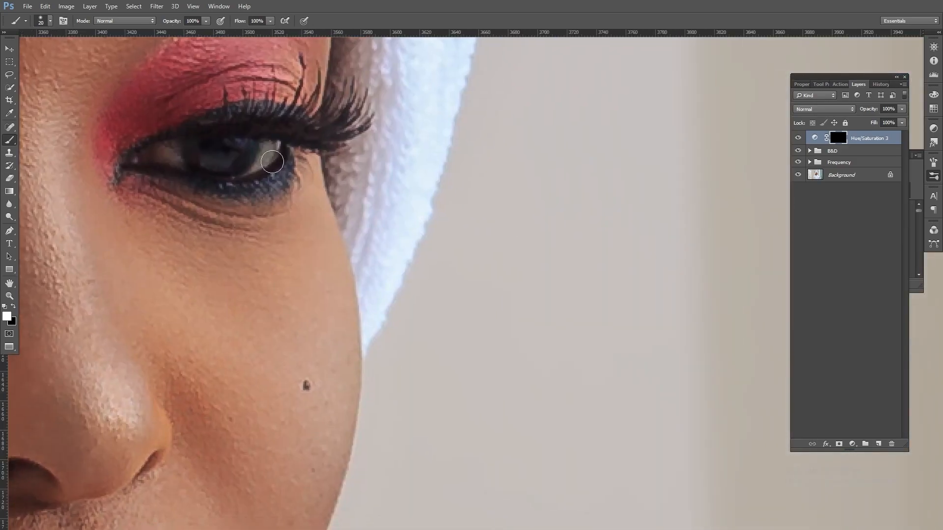
drag(268, 157, 253, 154)
mouse_move(164, 149)
mouse_down()
mouse_move(182, 162)
mouse_move(272, 171)
mouse_up()
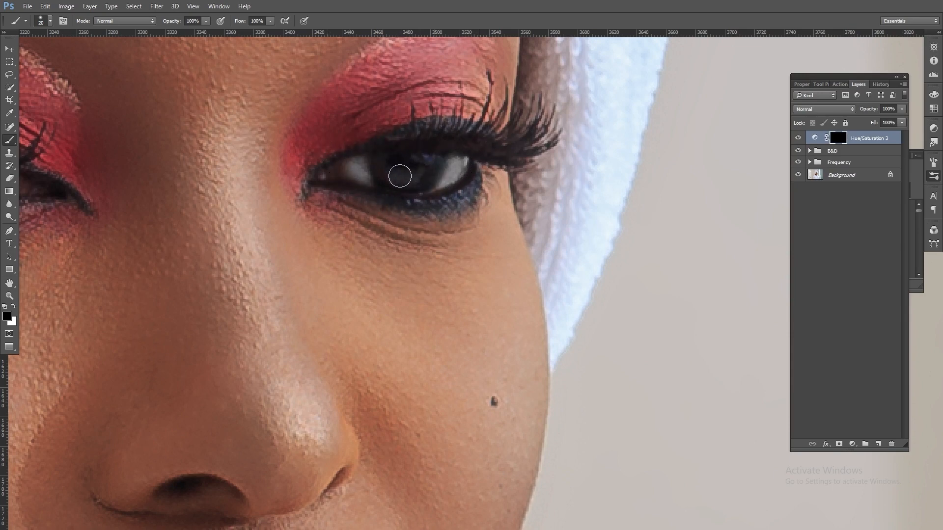
drag(512, 193, 835, 243)
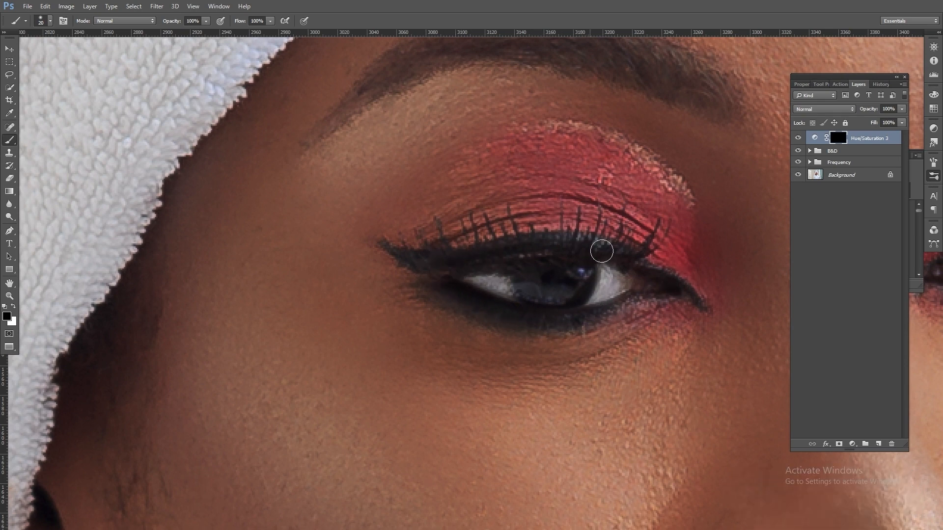
drag(638, 278, 535, 295)
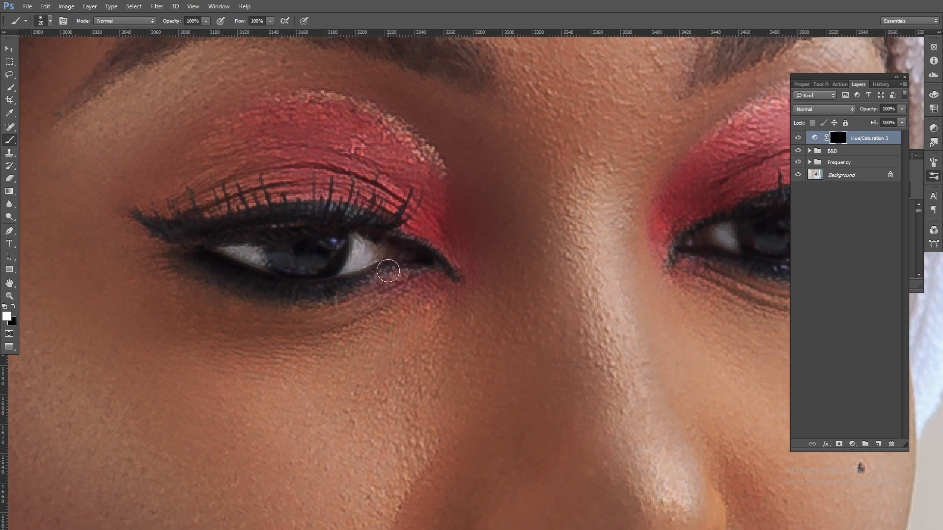
- Try whitening the pink inner corner of the eye, and paint it back out in black, enlarging the brush to 86 px
right_click(388, 247)
drag(378, 250, 413, 255)
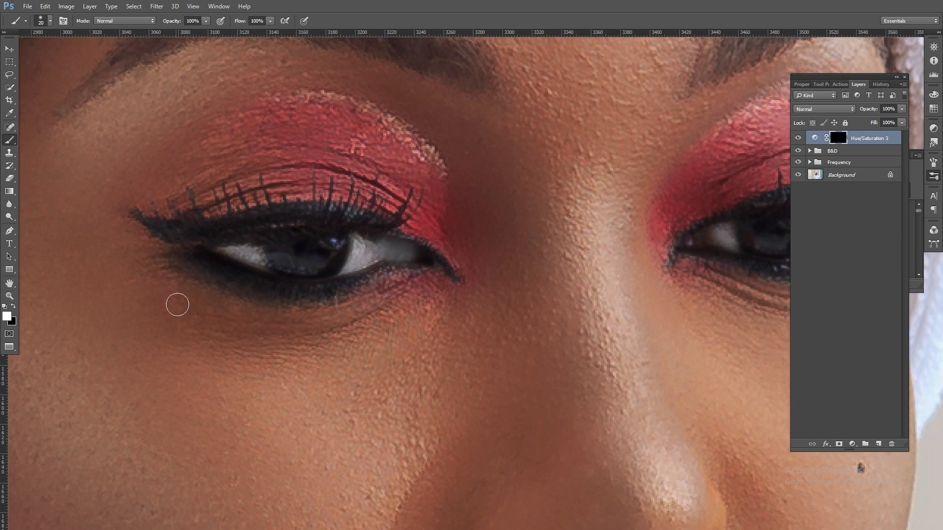
mouse_move(404, 261)
mouse_down()
mouse_move(414, 261)
mouse_move(400, 267)
mouse_up()
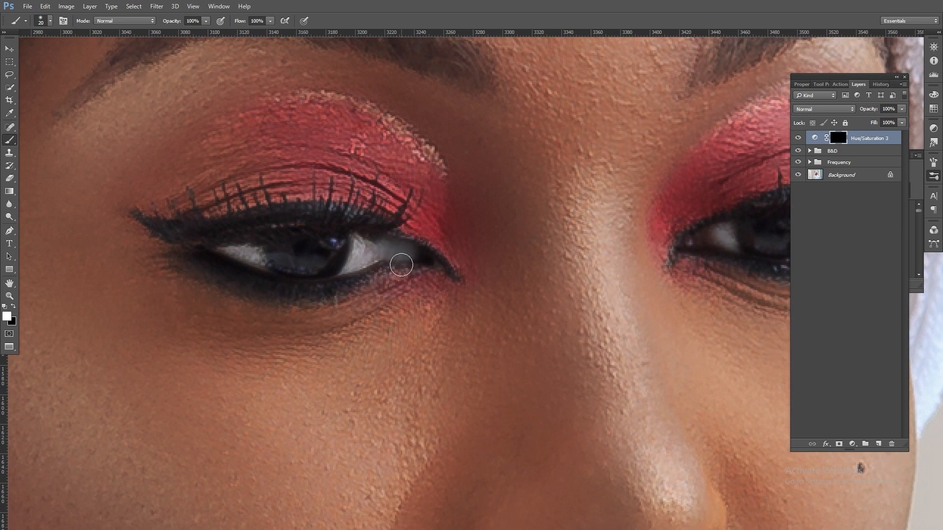
click(14, 306)
drag(378, 236, 390, 249)
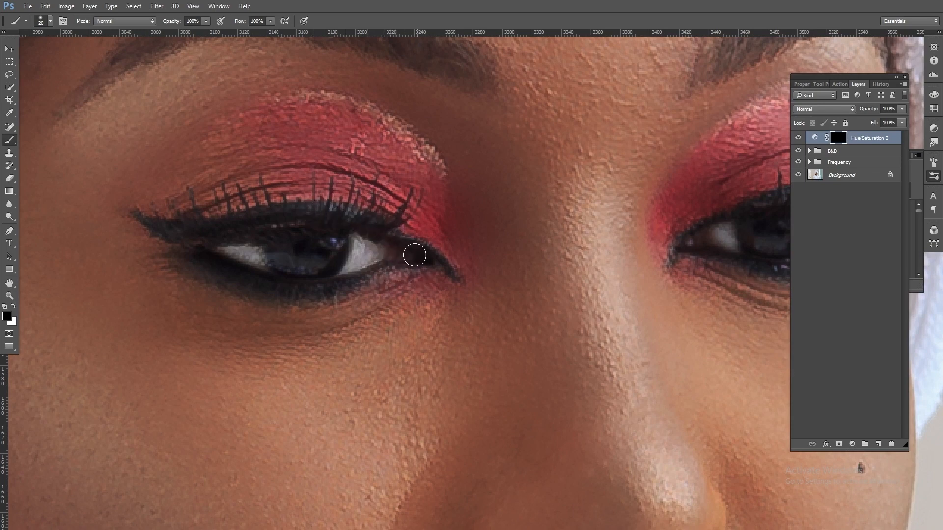
right_click(406, 249)
drag(463, 272, 485, 272)
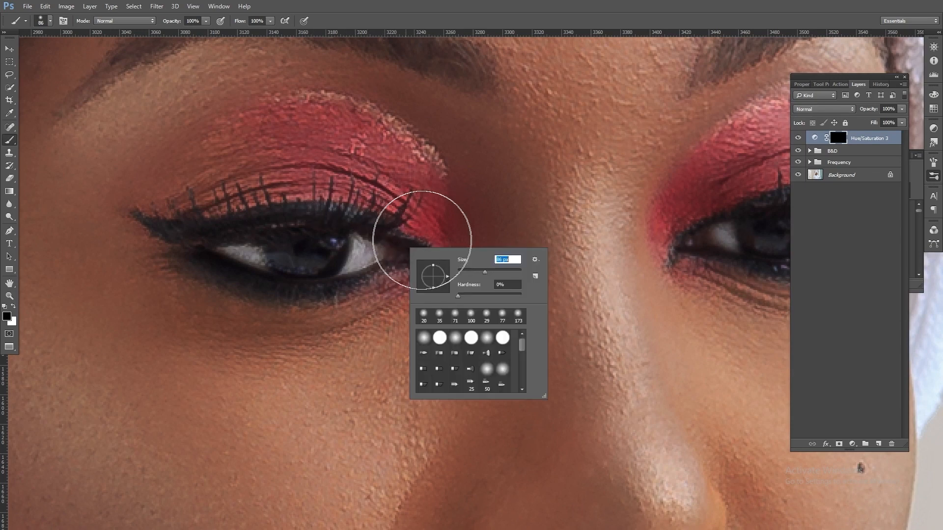
key(Return)
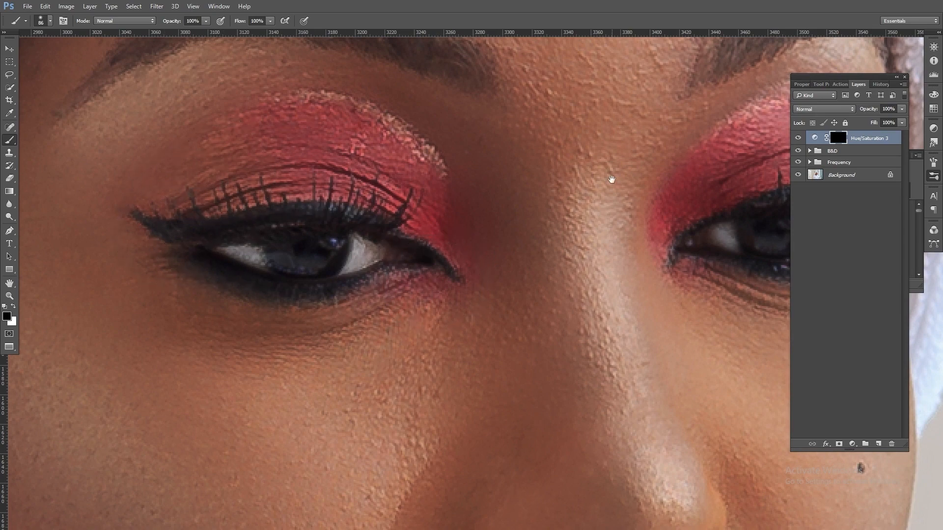
- Compare the portrait with and without the eye-whitening Hue/Saturation layer, viewing the whole upper body
drag(767, 180, 429, 178)
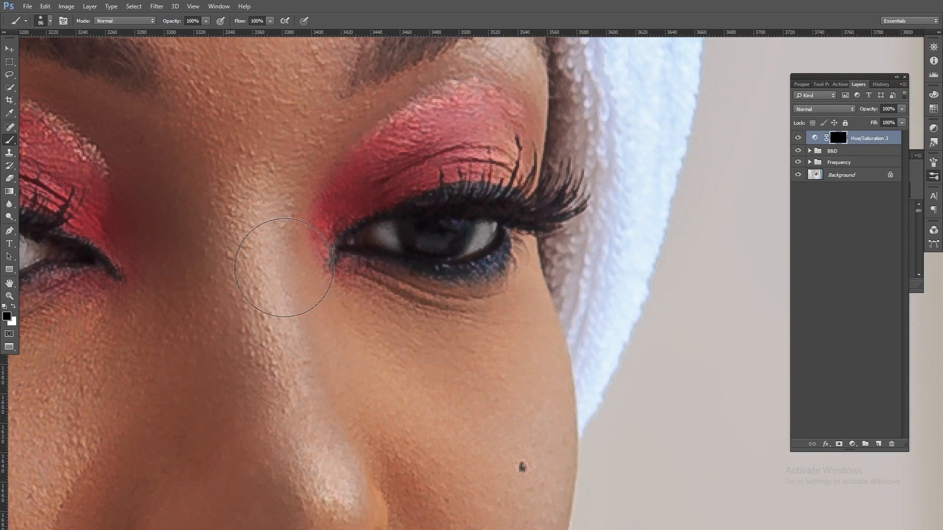
key(alt+space)
alt+click(288, 207)
alt+click(287, 207)
alt+click(287, 207)
alt+click(287, 207)
alt+click(287, 207)
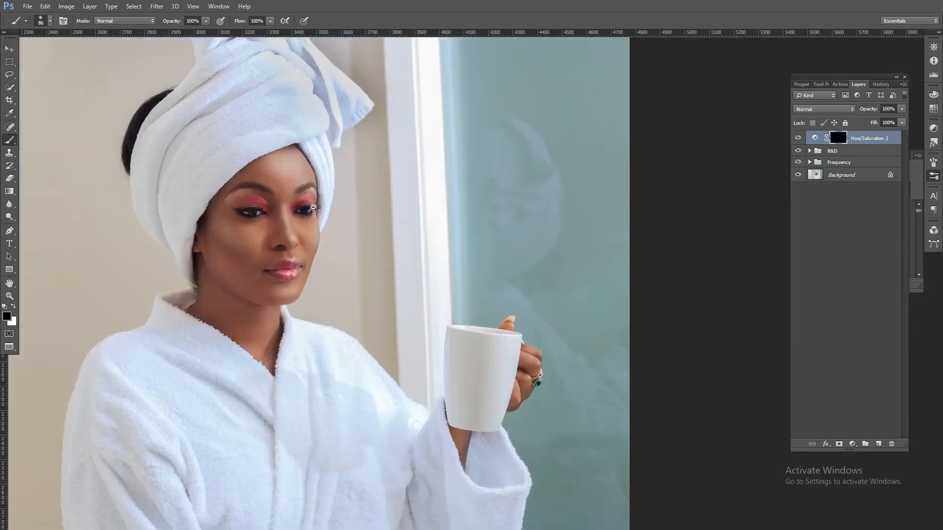
key(alt+space)
key(Escape)
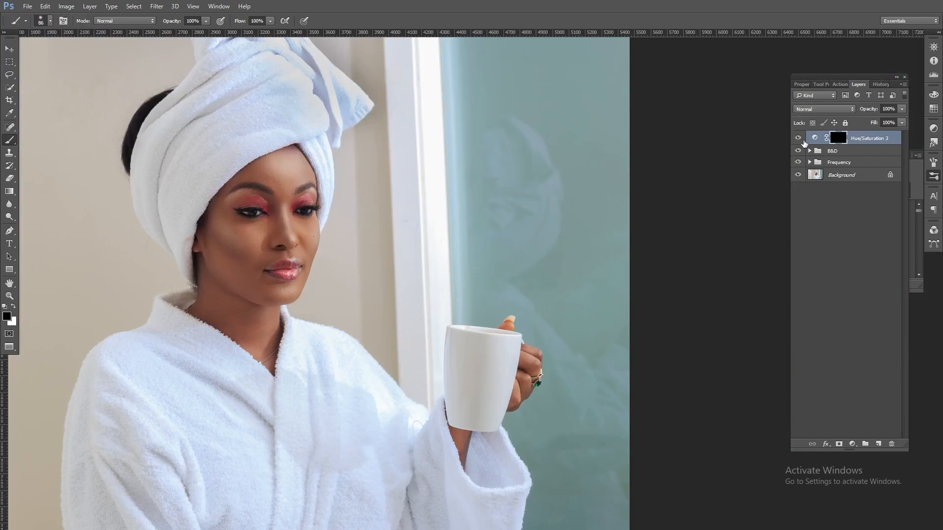
click(797, 138)
click(797, 138)
click(798, 139)
click(798, 138)
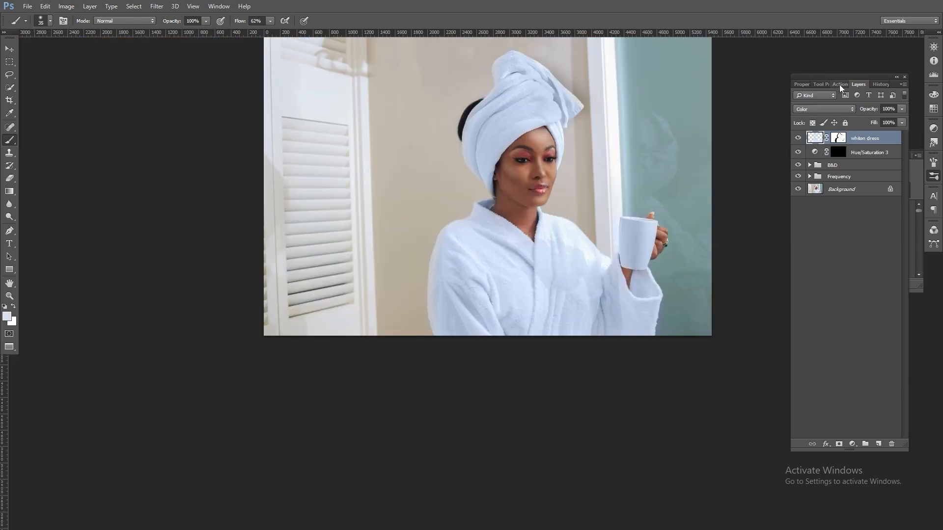
- Run the eye presence action on the portrait and return to the layer stack
click(839, 84)
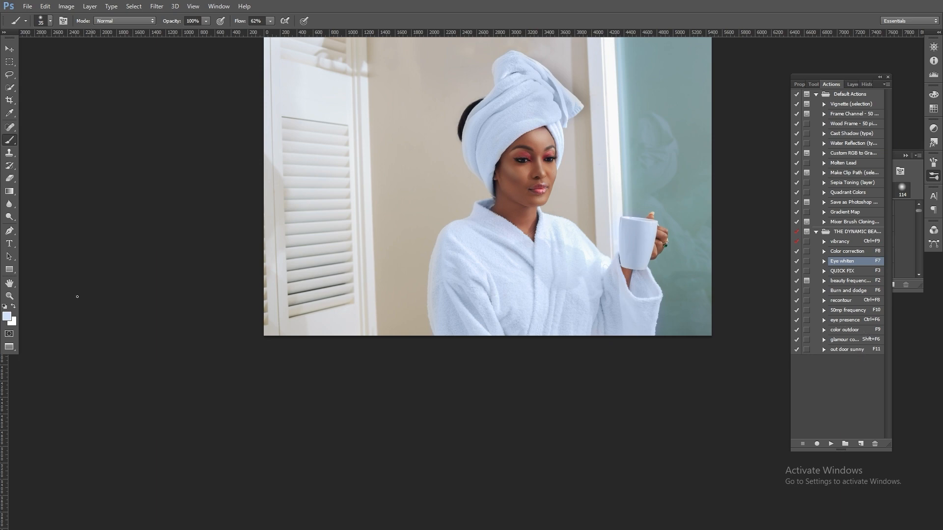
click(8, 296)
click(547, 158)
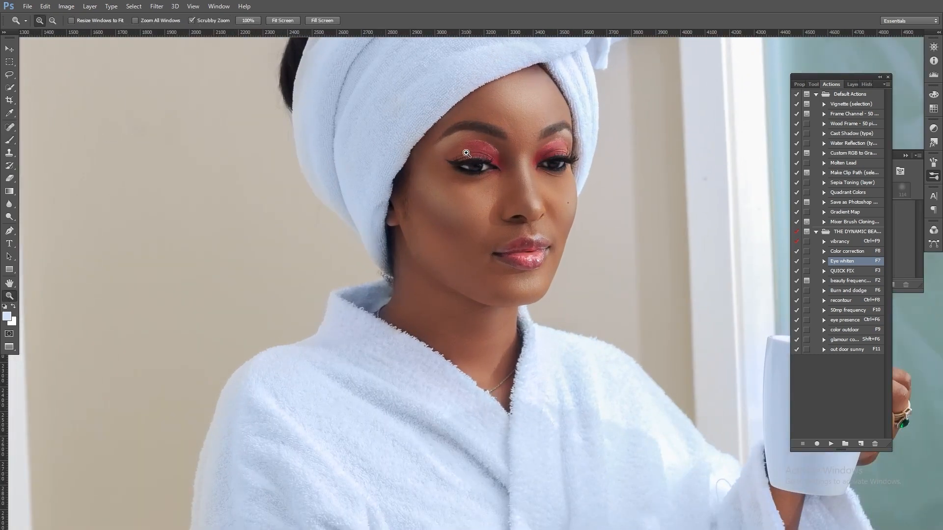
click(488, 166)
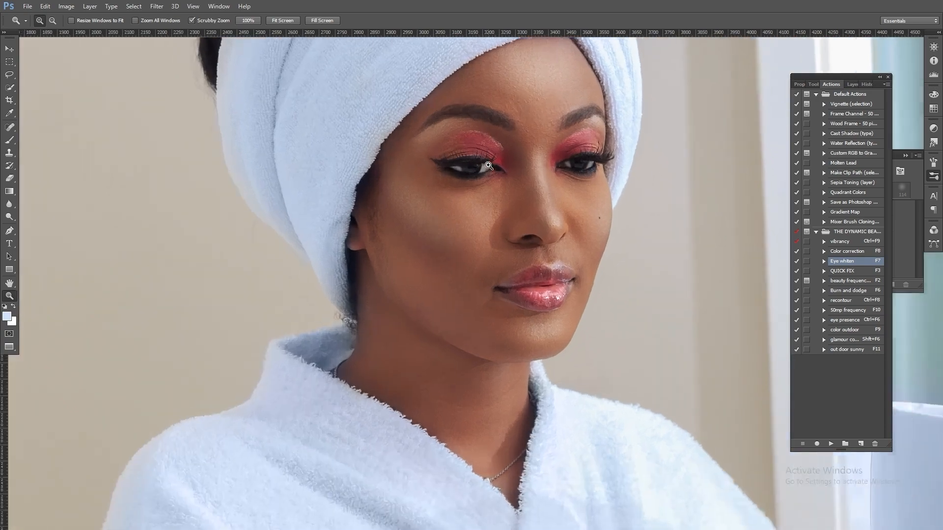
click(850, 321)
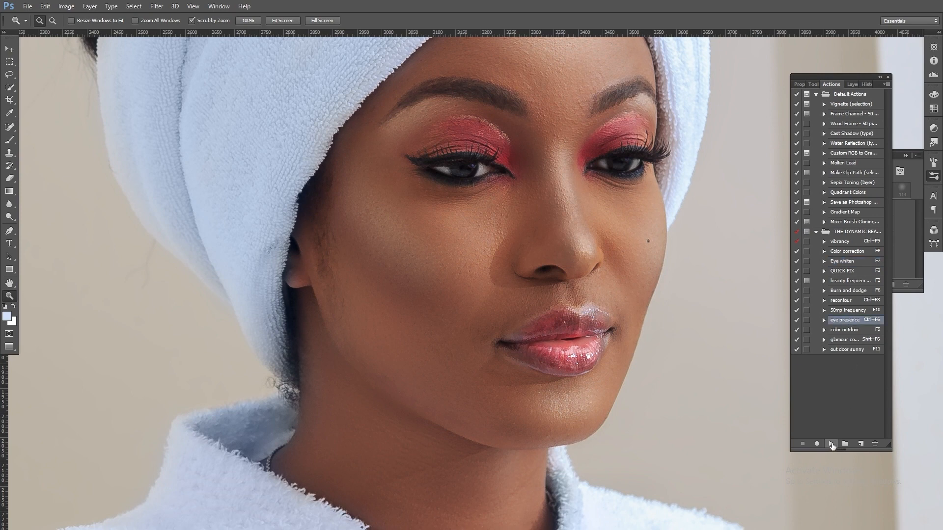
click(832, 445)
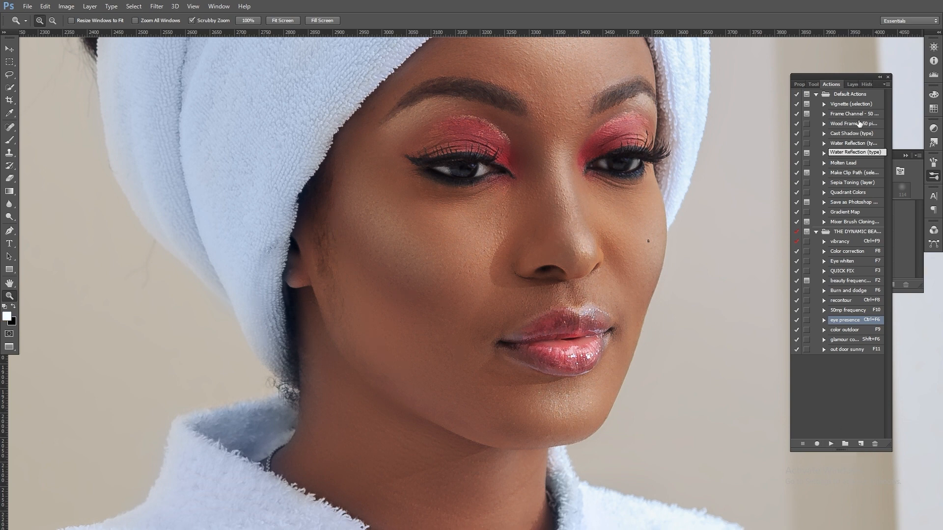
click(853, 84)
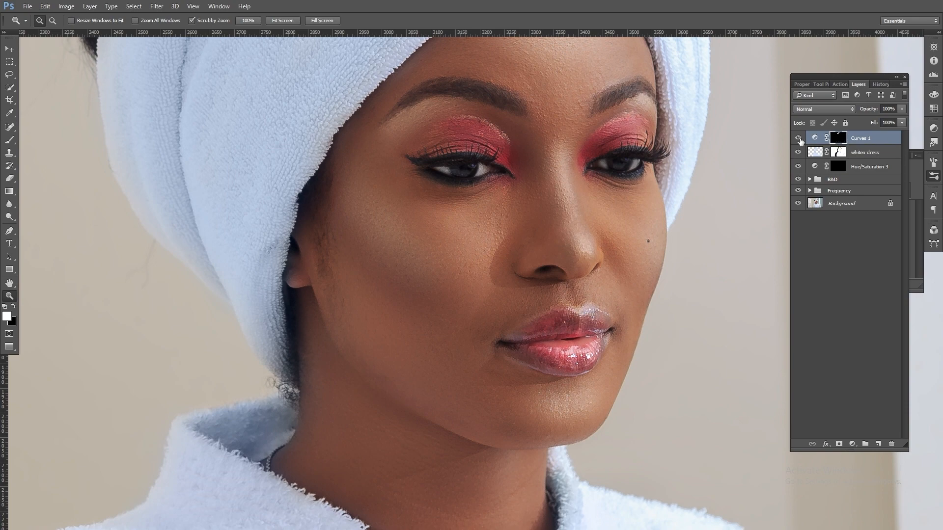
- Paint out the stray orange patch on the wall in black on the Curves 1 mask, using a 514 px brush at 100% flow
drag(560, 105, 533, 368)
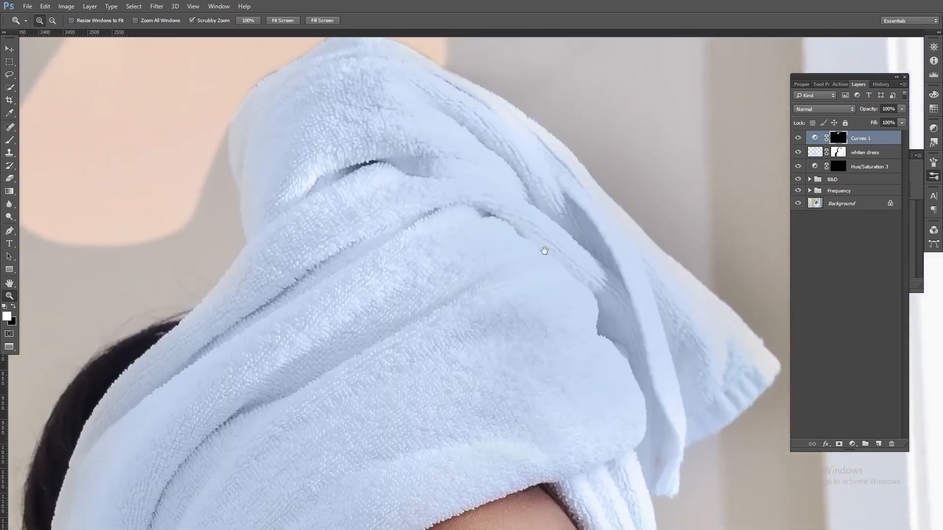
alt+click(511, 216)
alt+click(512, 217)
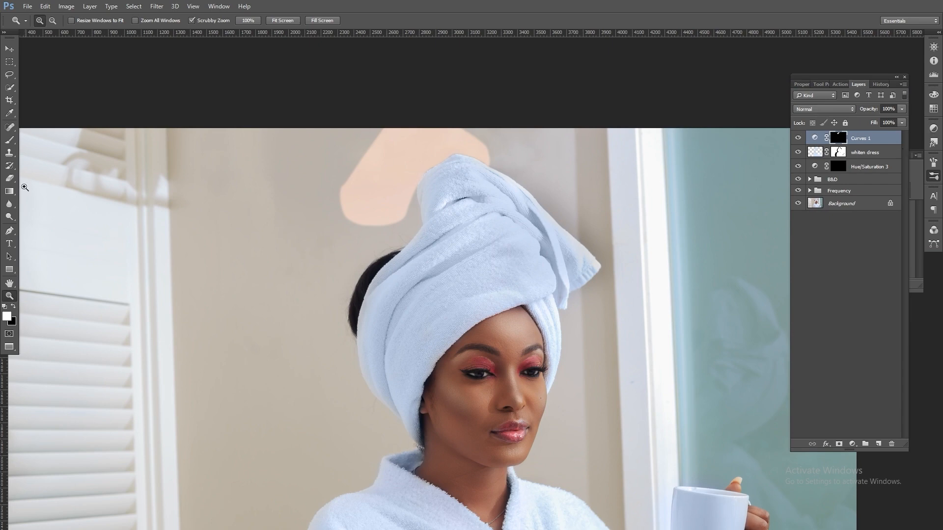
click(9, 141)
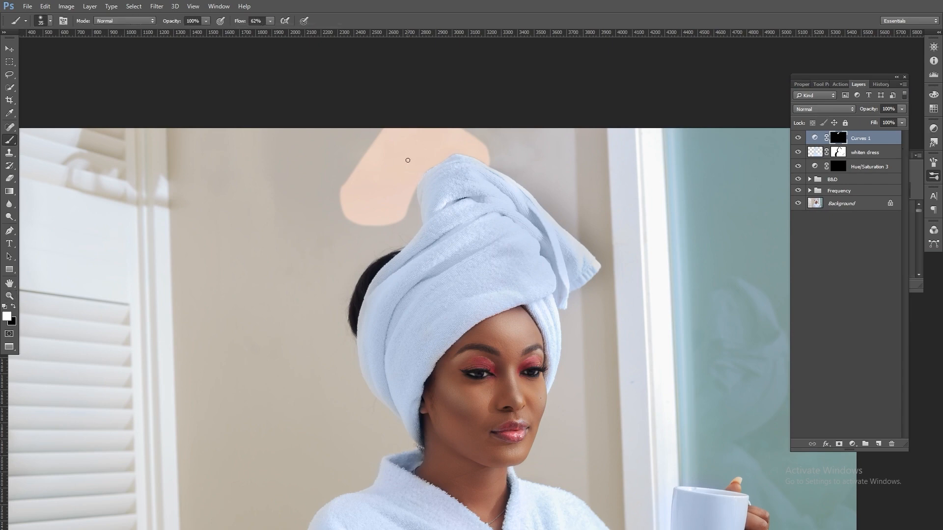
right_click(408, 162)
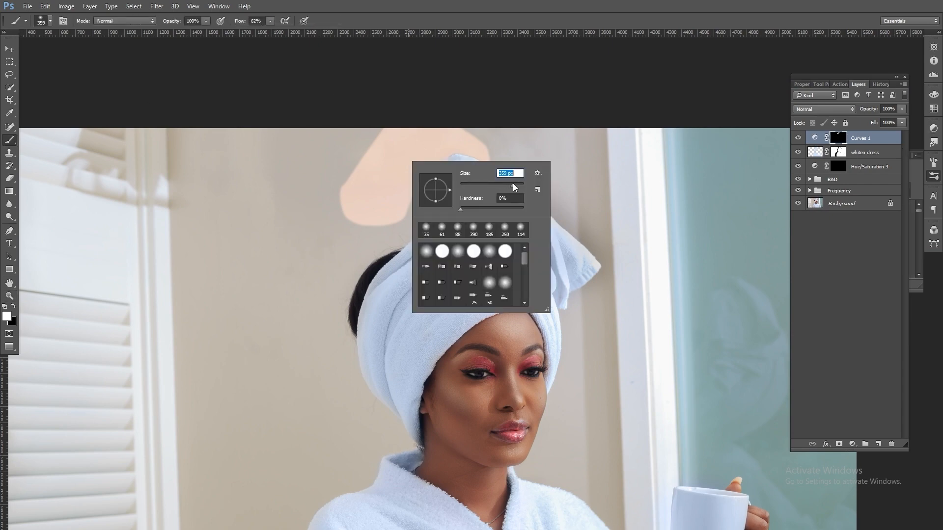
drag(515, 183, 519, 183)
click(14, 305)
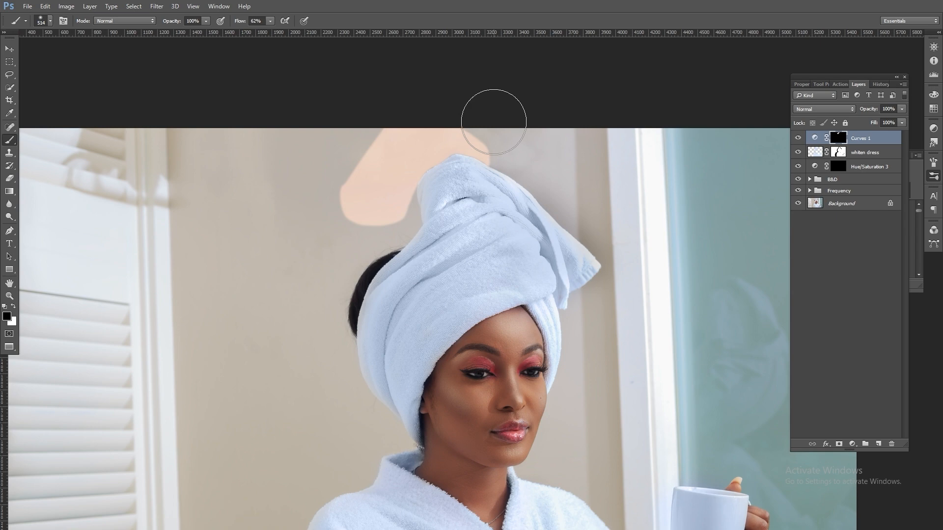
mouse_move(416, 154)
mouse_down()
mouse_move(328, 194)
mouse_move(331, 245)
mouse_move(353, 206)
mouse_up()
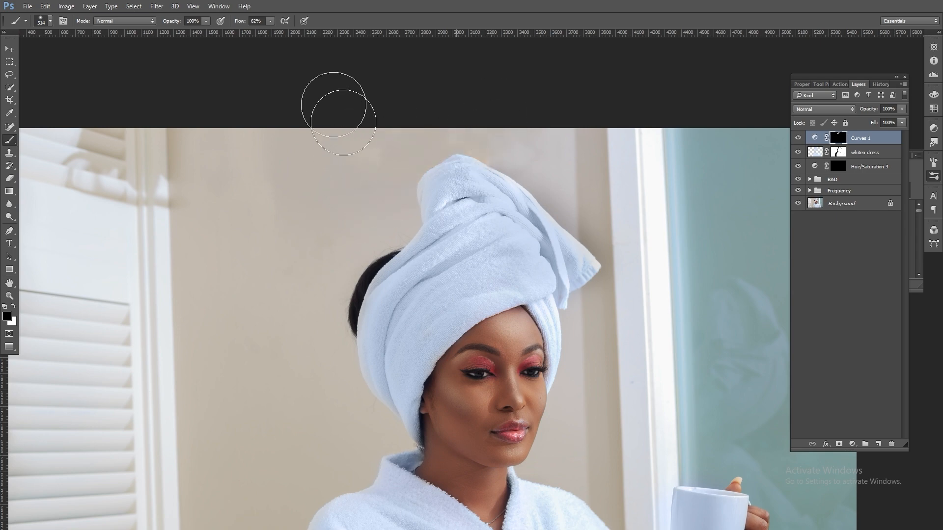
drag(271, 31, 294, 31)
mouse_move(486, 157)
mouse_down()
mouse_move(417, 186)
mouse_move(488, 128)
mouse_up()
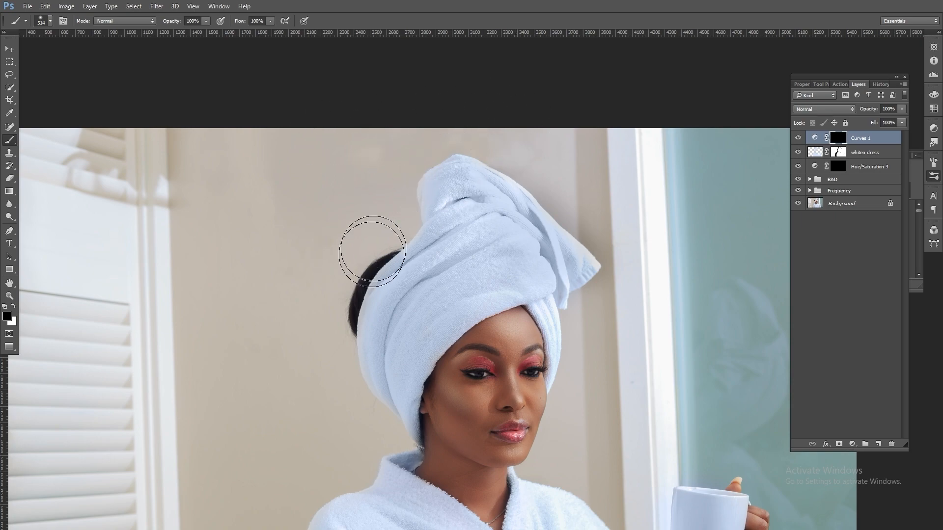
- Paint the iris of the eye farther from the mole in white on the Curves 1 mask with a 13 px brush
click(10, 296)
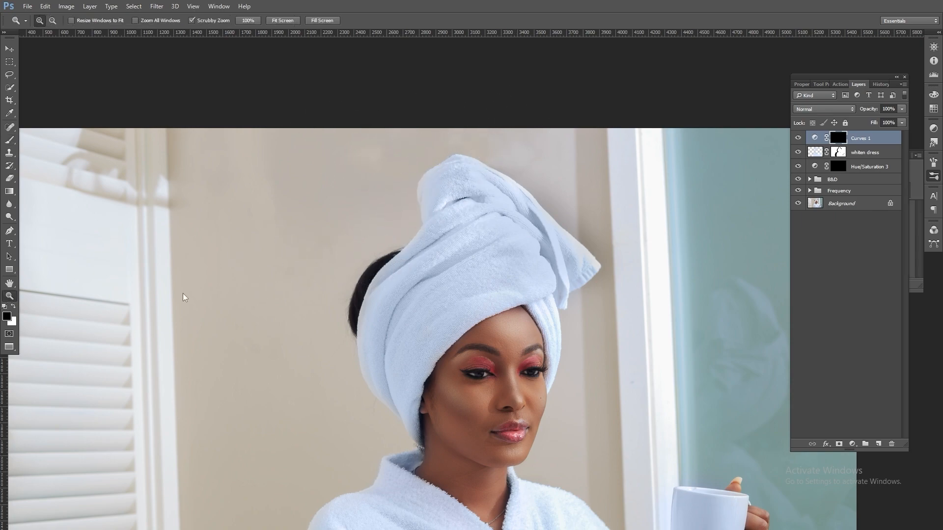
drag(479, 377, 540, 356)
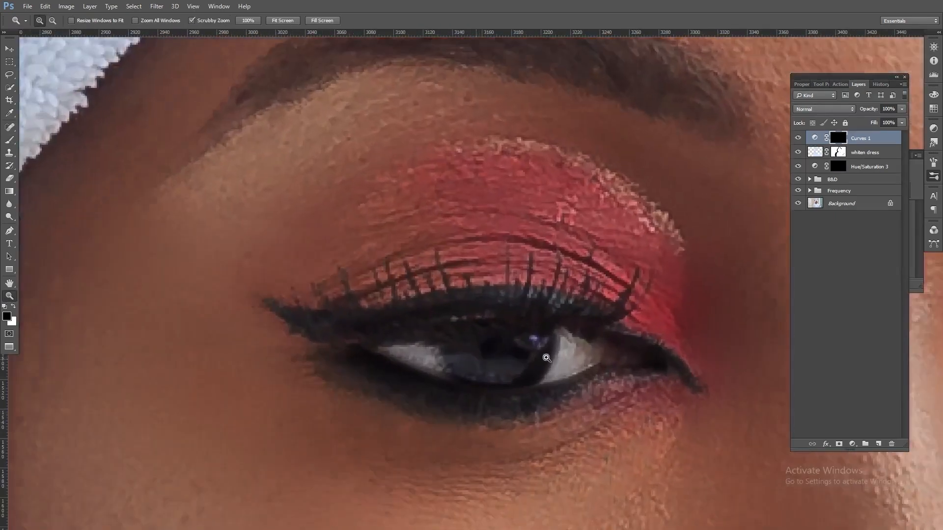
click(9, 141)
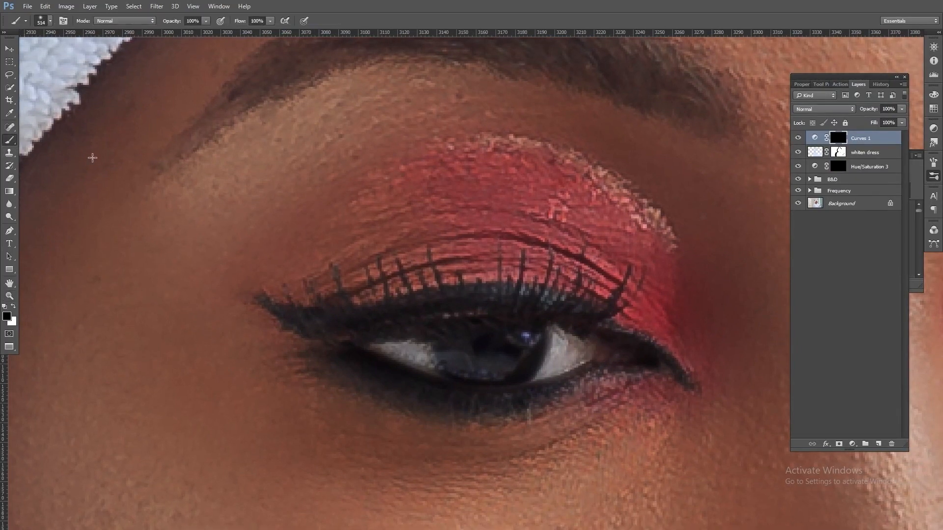
right_click(459, 378)
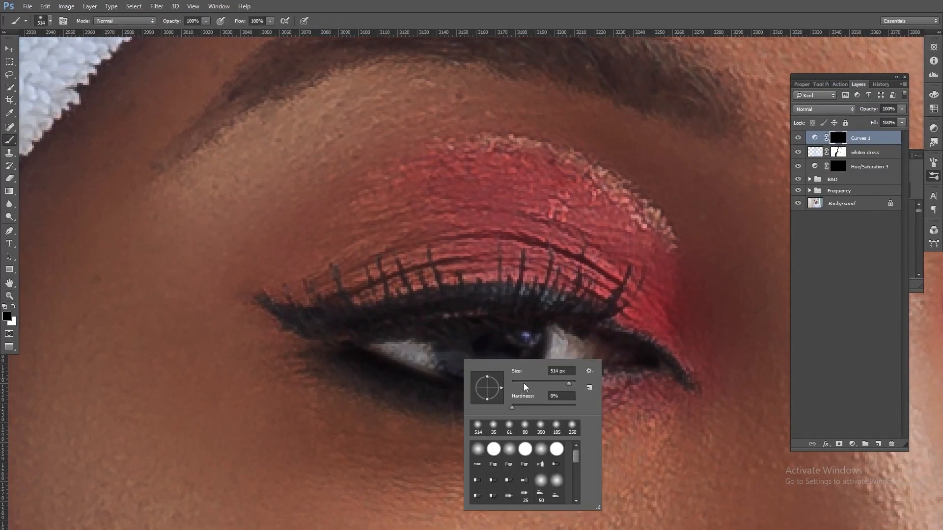
drag(523, 383, 517, 382)
key(Return)
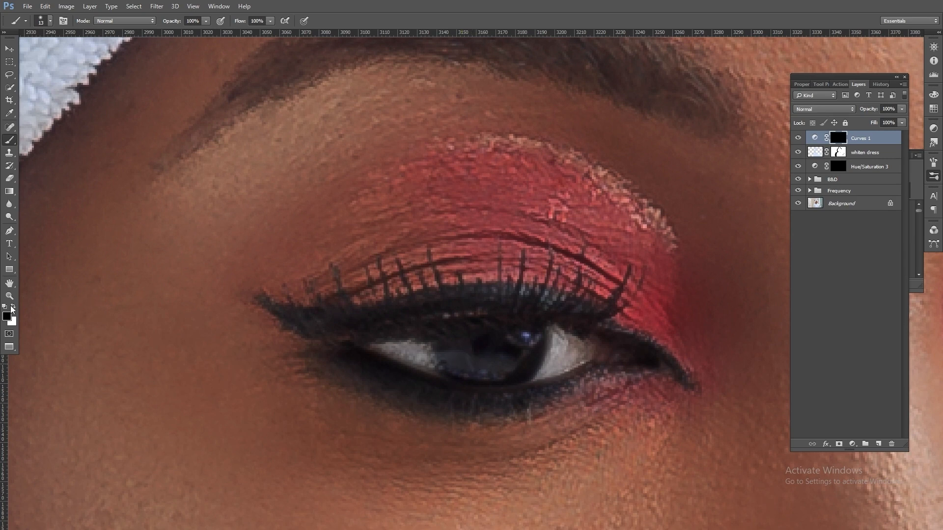
mouse_move(471, 352)
mouse_down()
mouse_move(448, 358)
mouse_move(513, 372)
mouse_move(534, 344)
mouse_up()
mouse_move(463, 364)
mouse_down()
mouse_move(464, 362)
mouse_move(497, 370)
mouse_move(519, 373)
mouse_move(532, 347)
mouse_up()
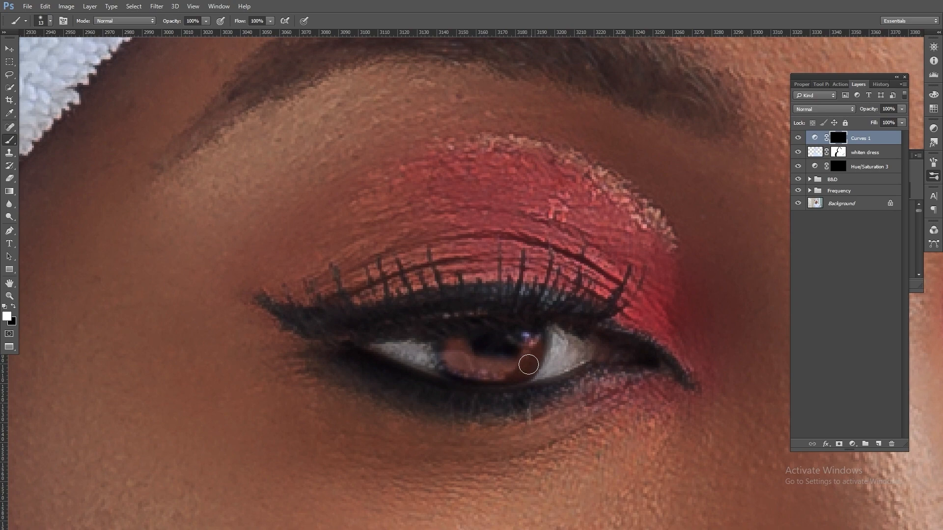
- Paint the iris of the other eye, above the mole, in white on the Curves 1 mask
drag(781, 356, 112, 300)
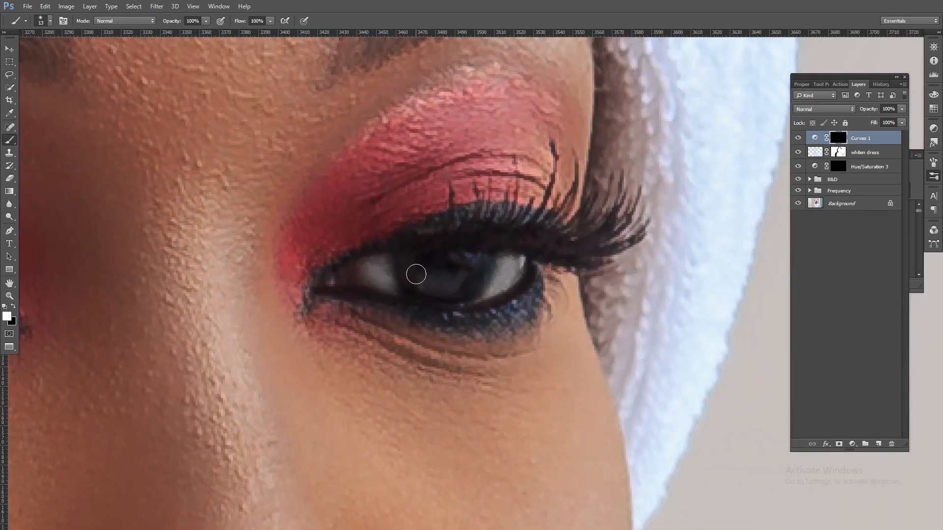
mouse_move(406, 265)
mouse_down()
mouse_move(423, 280)
mouse_move(475, 289)
mouse_move(486, 259)
mouse_move(432, 288)
mouse_move(420, 264)
mouse_up()
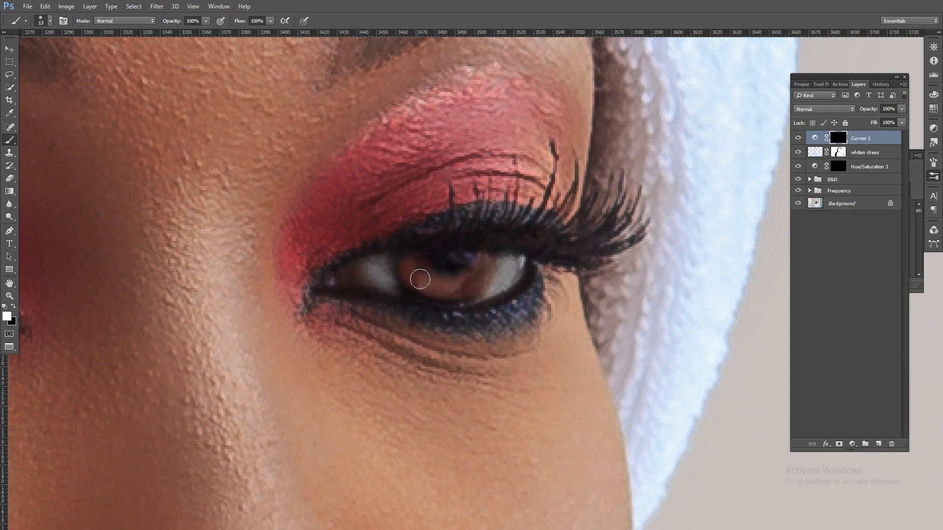
drag(468, 324, 731, 340)
alt+click(466, 300)
alt+click(466, 300)
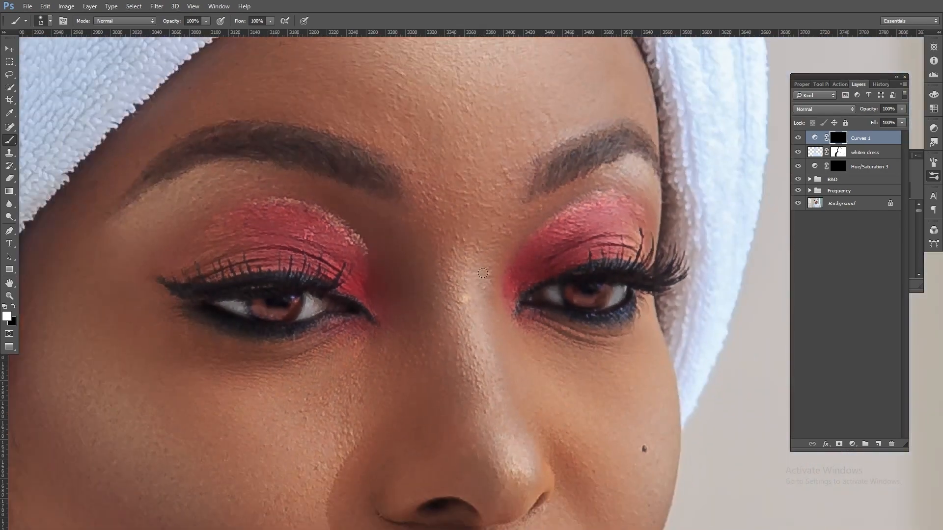
drag(364, 299, 447, 294)
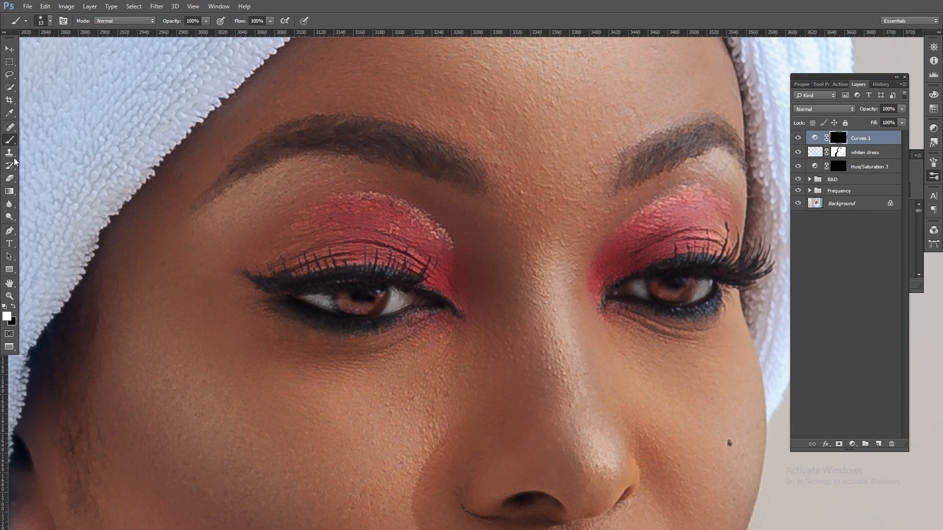
- Switch to black with a 20 px brush at 41% flow and dab over the pupil on the Curves 1 mask
click(14, 307)
right_click(294, 297)
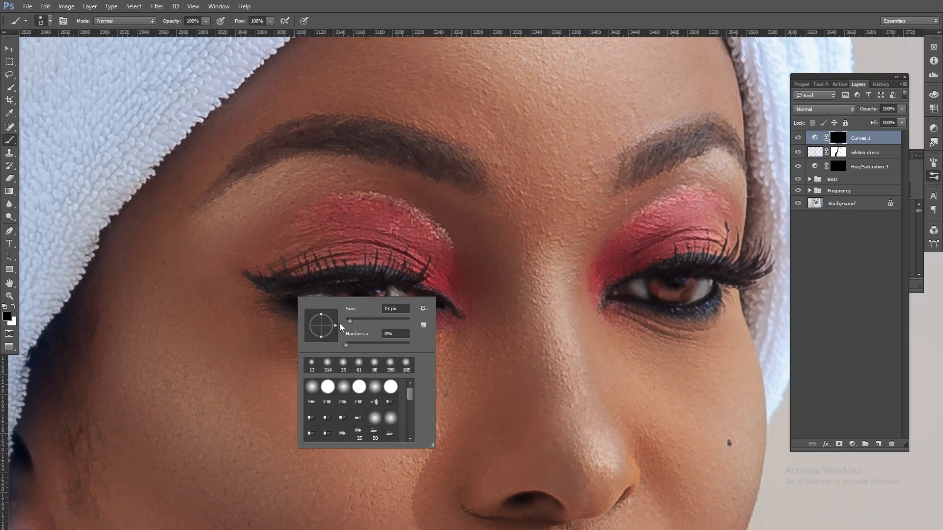
click(352, 322)
click(269, 21)
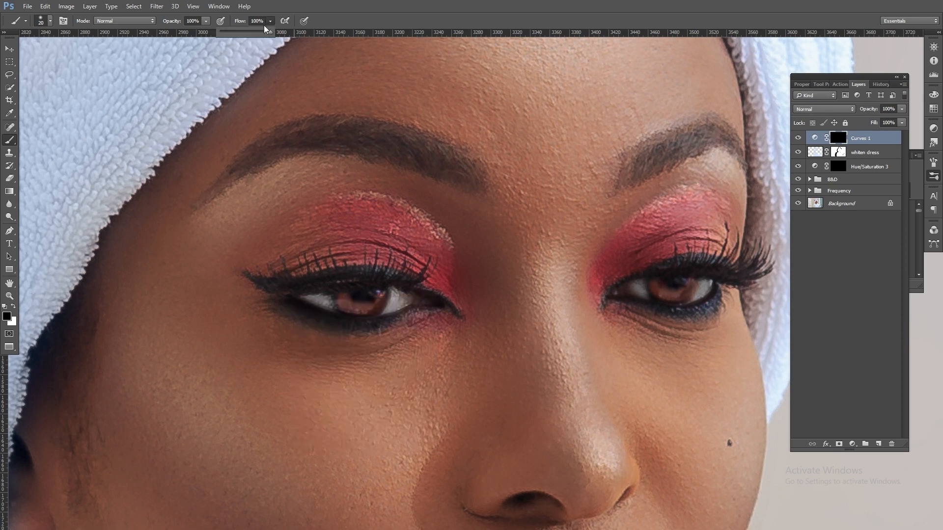
drag(267, 31, 241, 33)
click(344, 290)
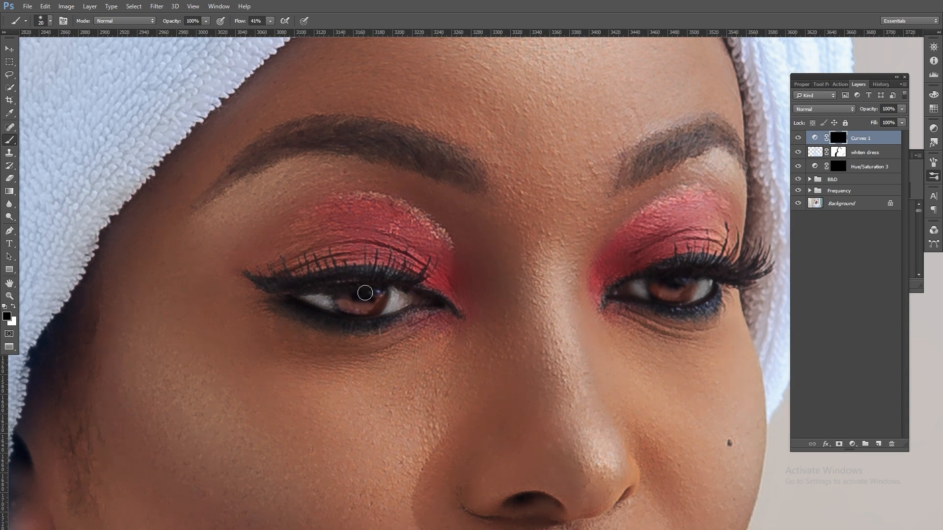
- Set the brush to 27 px with 95% hardness for masking out the pupils
key(t)
key(b)
right_click(434, 241)
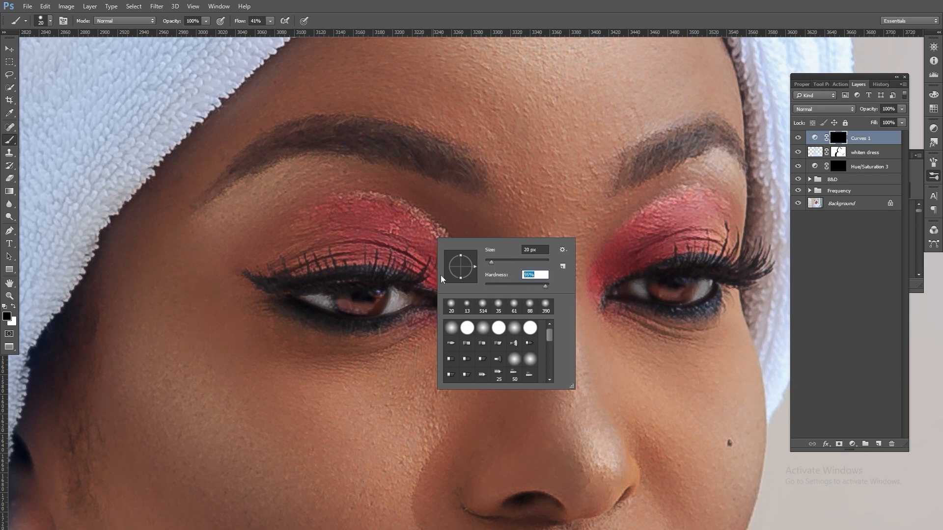
click(492, 259)
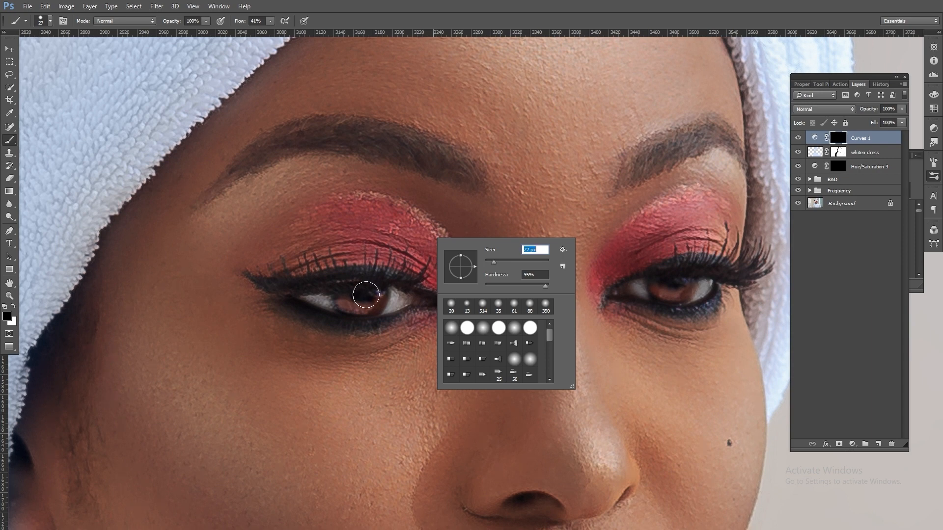
key(Return)
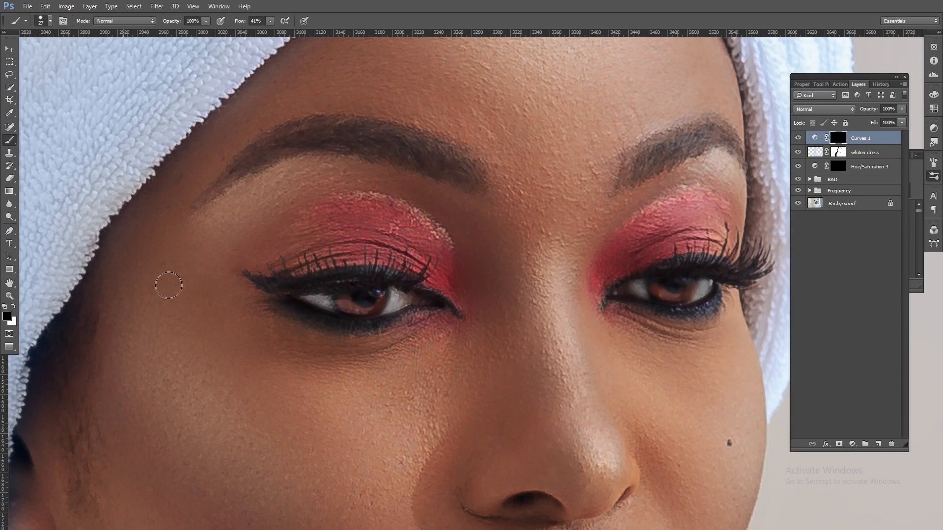
- Try the Curves 1 layer at 44% opacity and compare the face with and without it
key(alt+space)
alt+click(601, 281)
alt+click(601, 281)
key(alt+space)
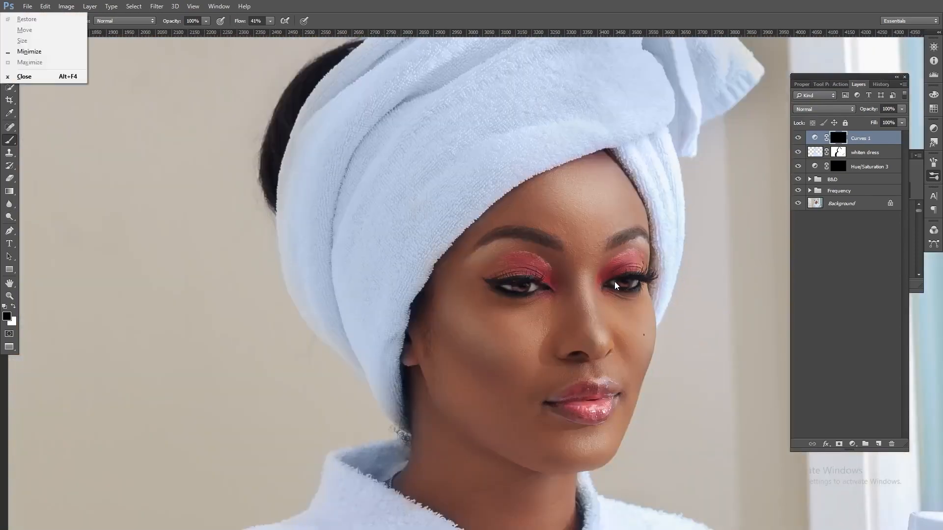
key(Escape)
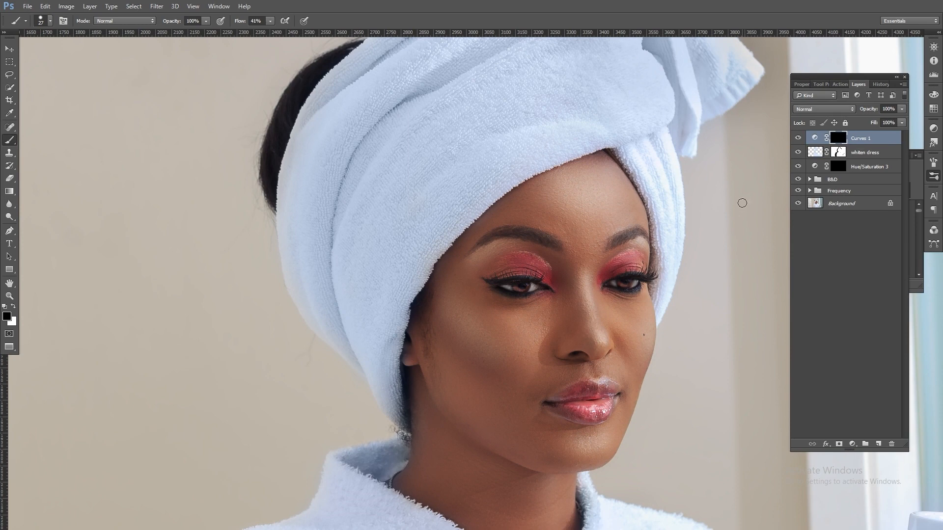
click(903, 109)
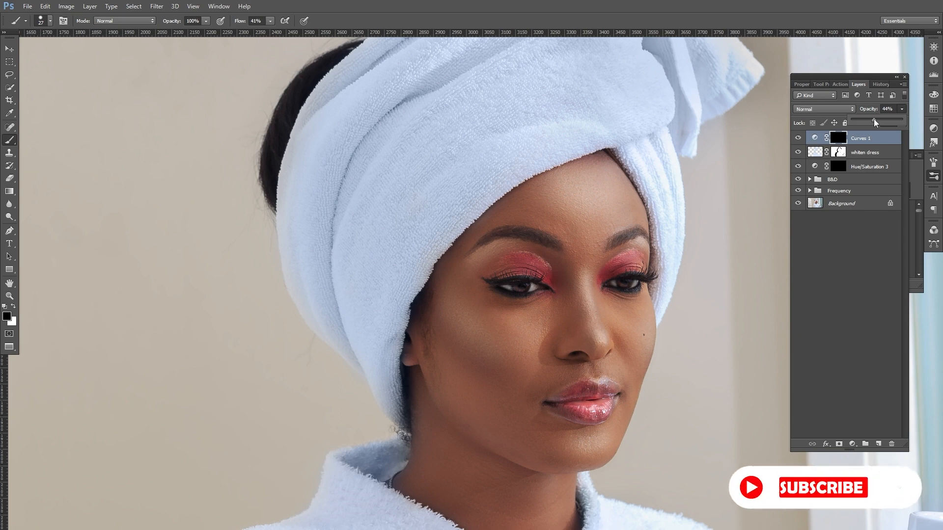
click(799, 139)
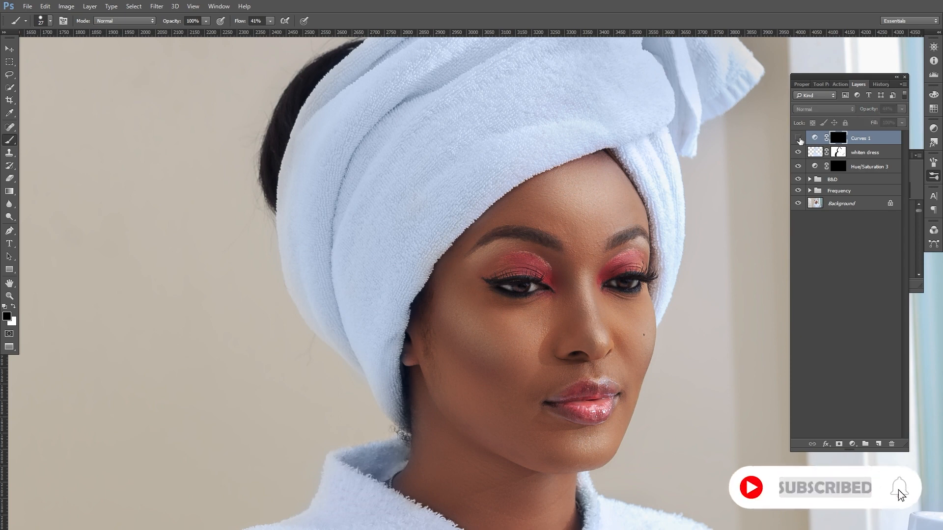
click(798, 139)
click(799, 139)
click(798, 139)
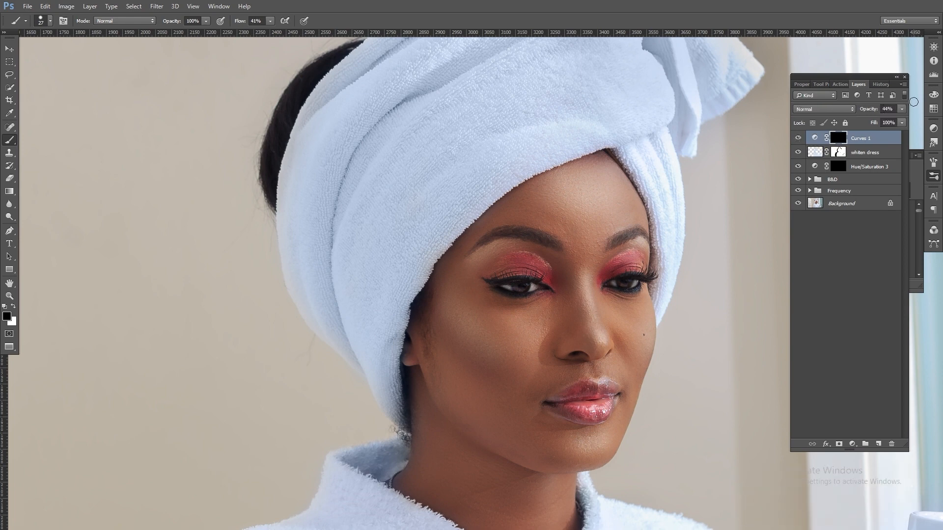
- Lower the Curves 1 layer's opacity to 34%, compare the portrait with and without it, and settle on 40%
click(902, 109)
click(798, 138)
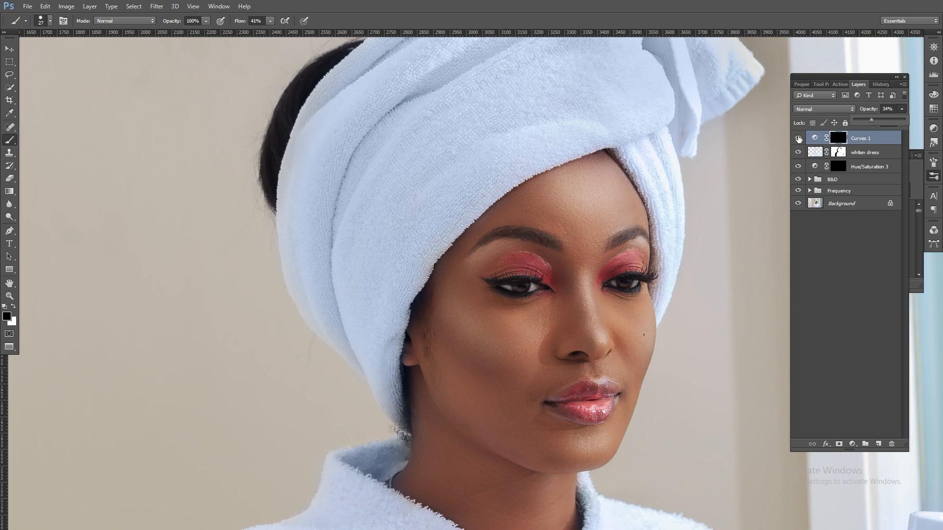
click(798, 138)
scroll(526, 271, down, 5)
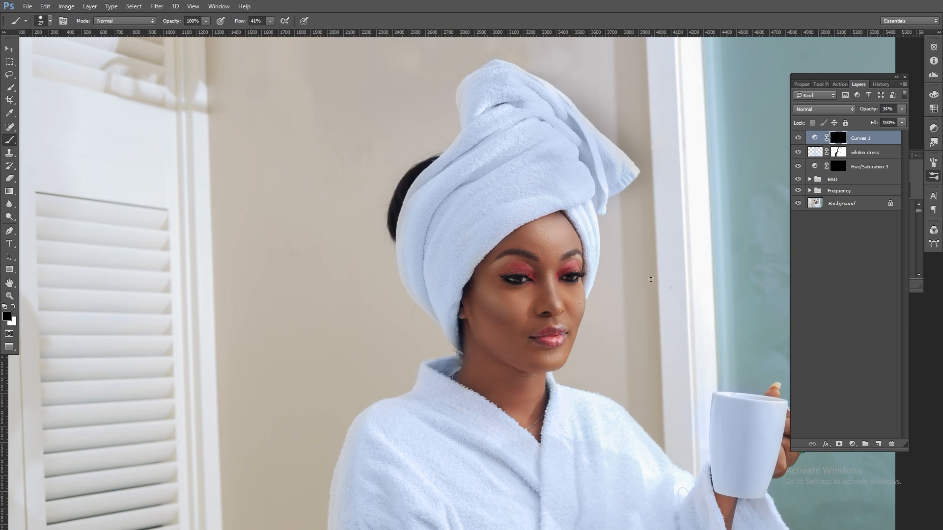
click(798, 138)
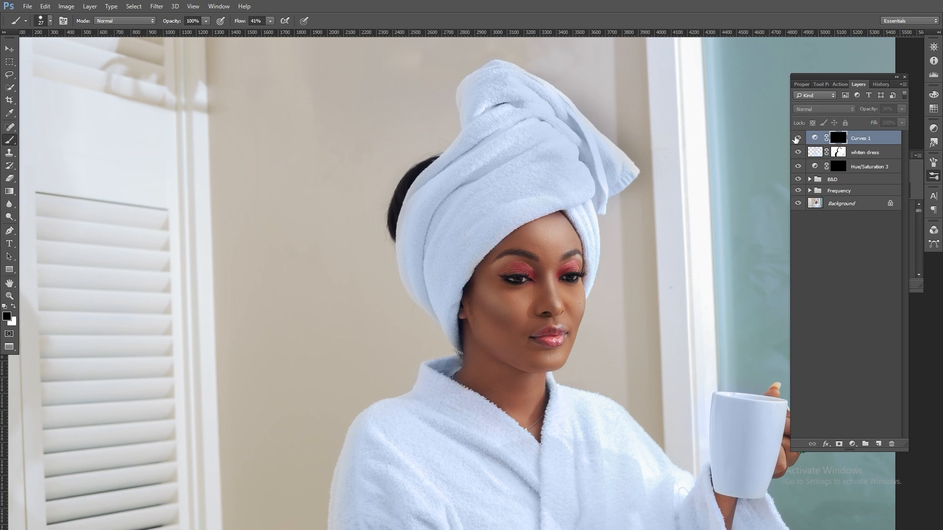
click(798, 138)
click(902, 110)
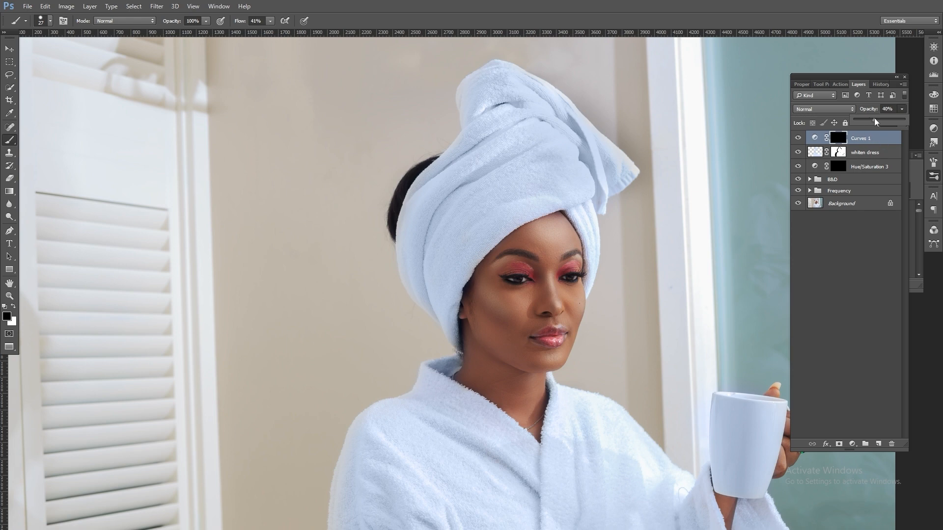
click(882, 142)
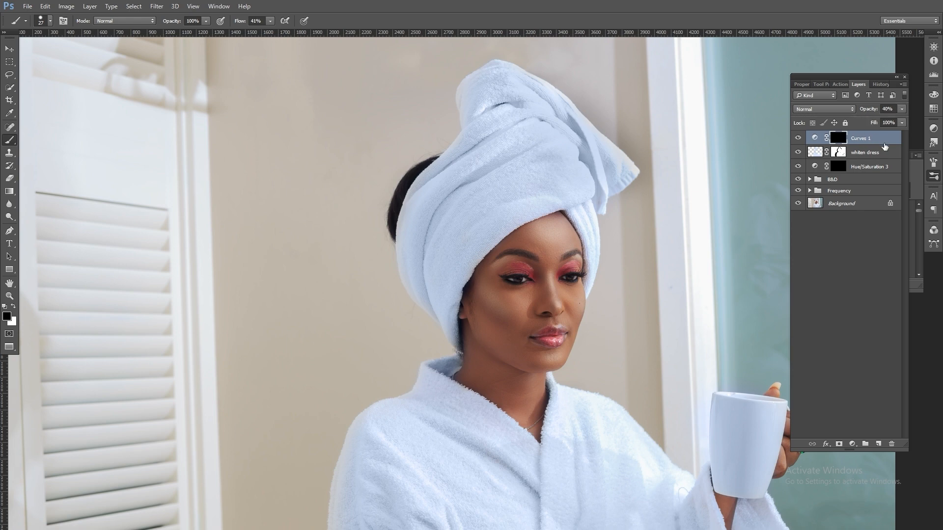
- Run the Color correction action on the portrait
click(842, 84)
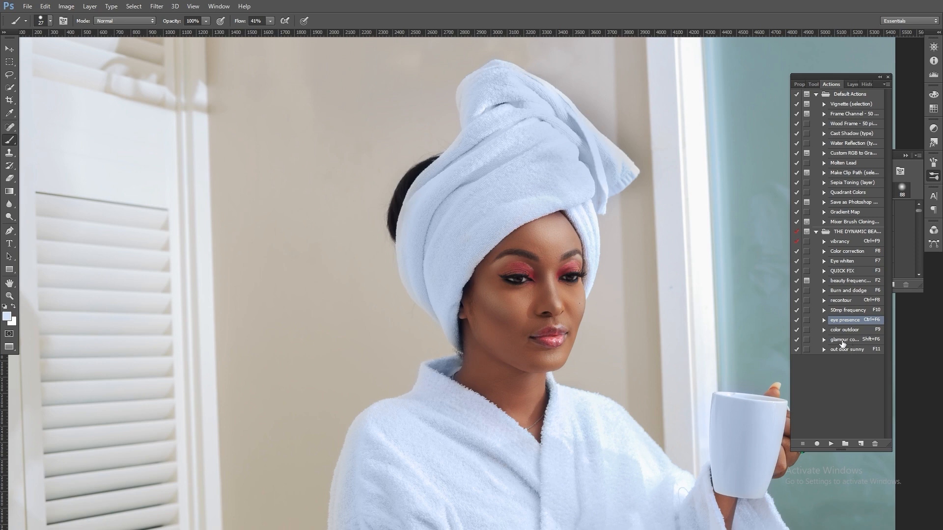
click(860, 252)
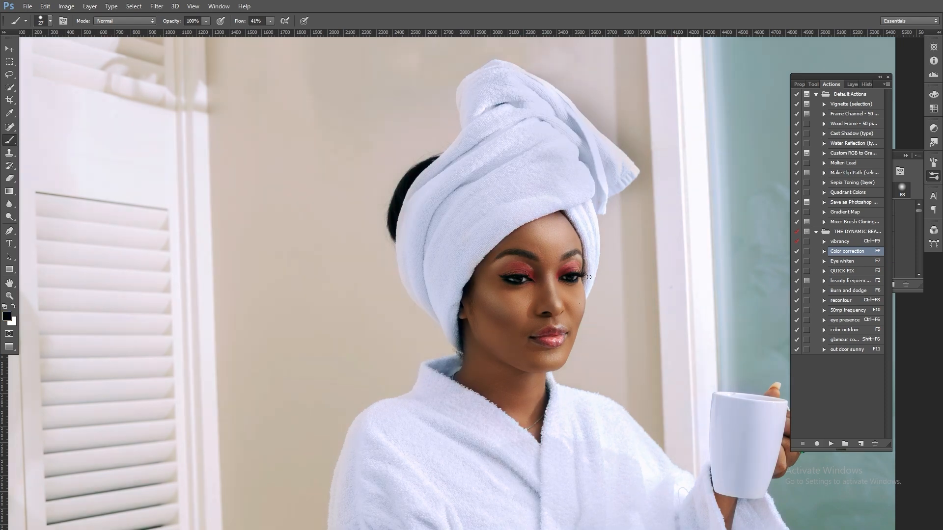
- Compare the portrait with and without each of the Selective Color 1, Vibrance 1, Levels 1 and Curves 2 adjustment layers
click(853, 85)
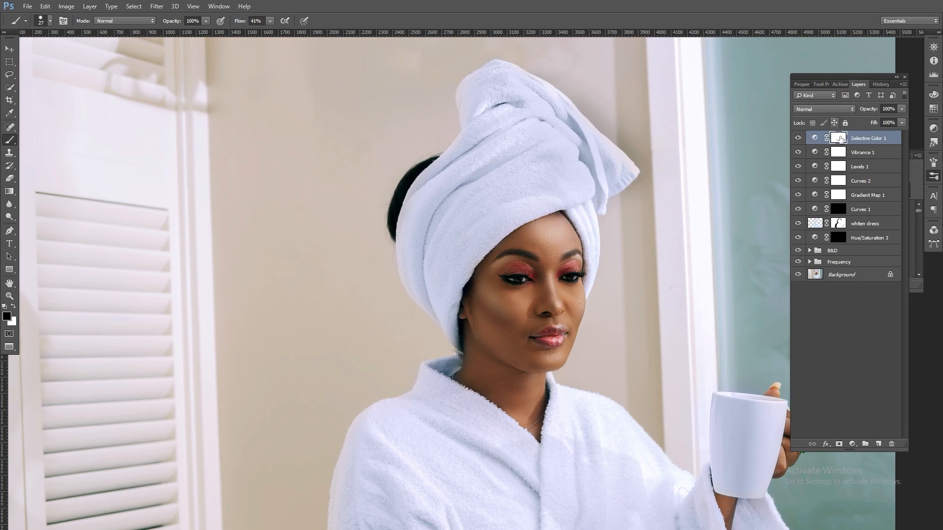
click(798, 139)
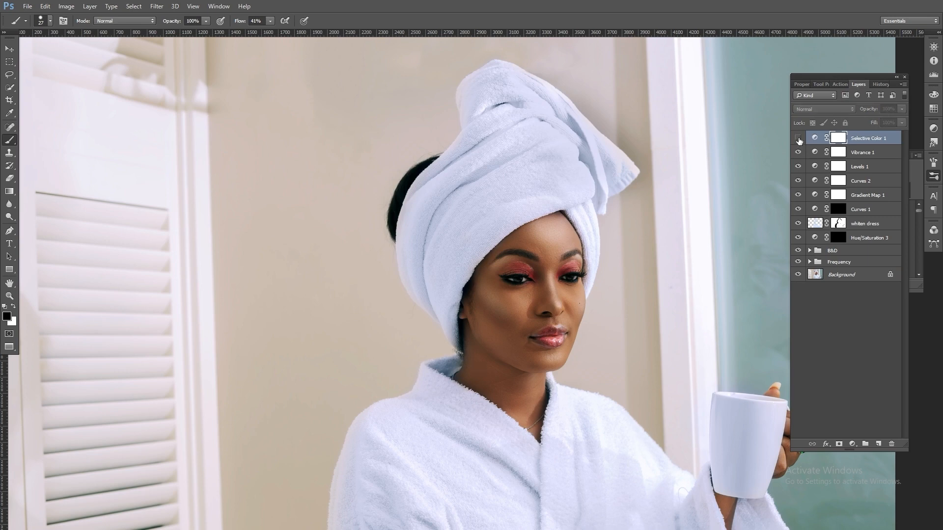
click(799, 138)
click(798, 152)
click(798, 153)
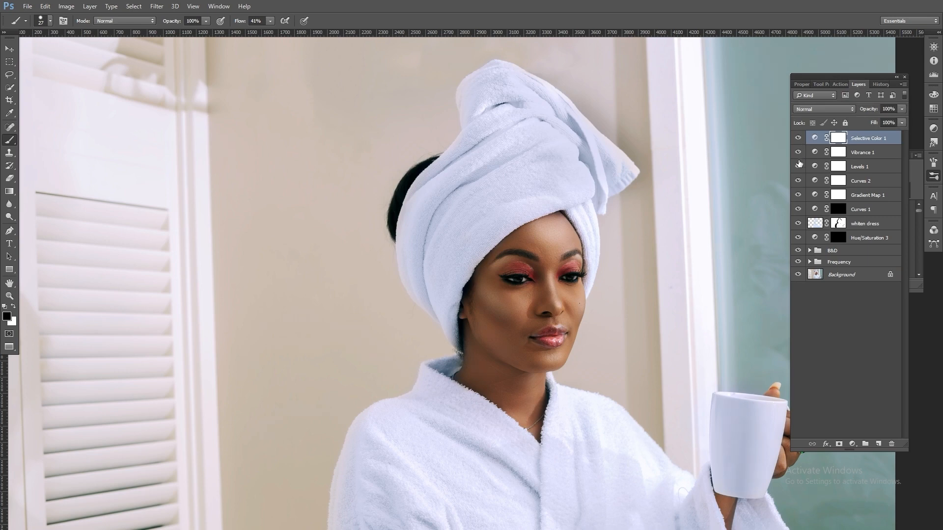
click(798, 166)
click(798, 167)
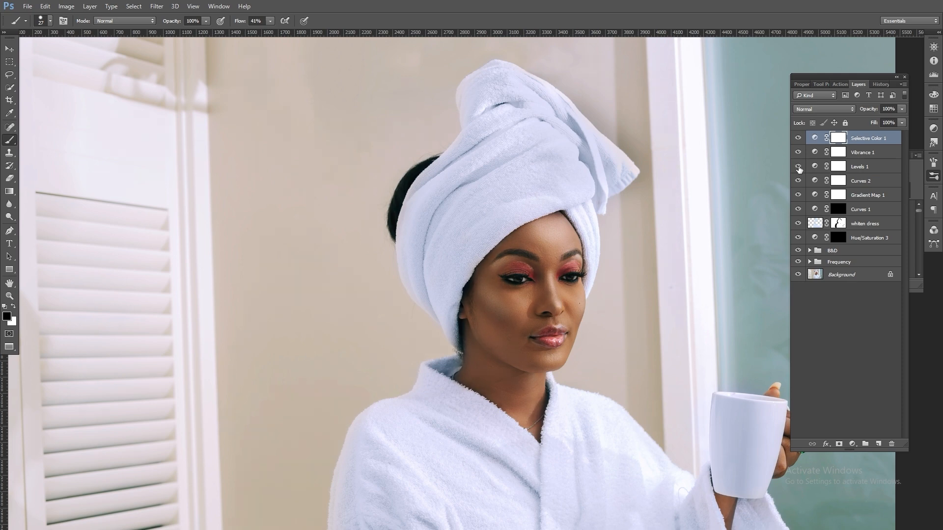
click(798, 167)
click(799, 167)
click(798, 181)
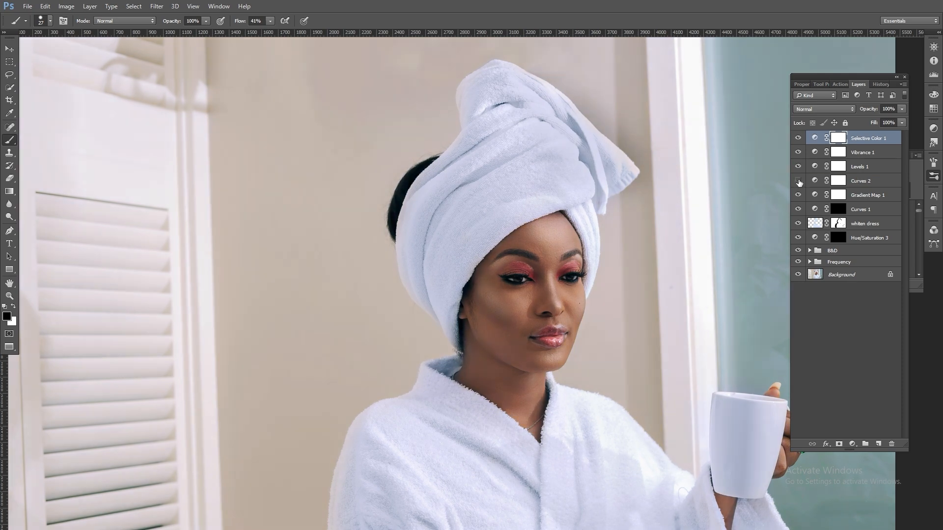
click(798, 180)
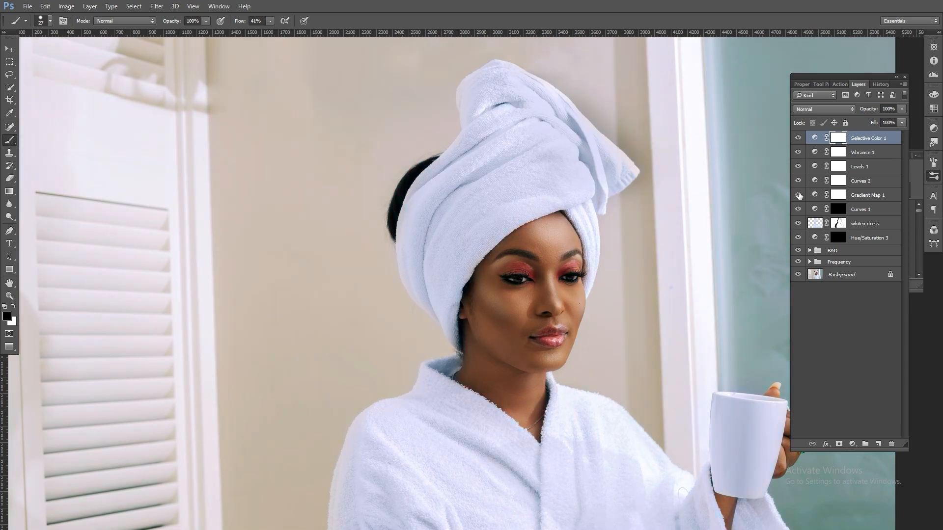
click(798, 181)
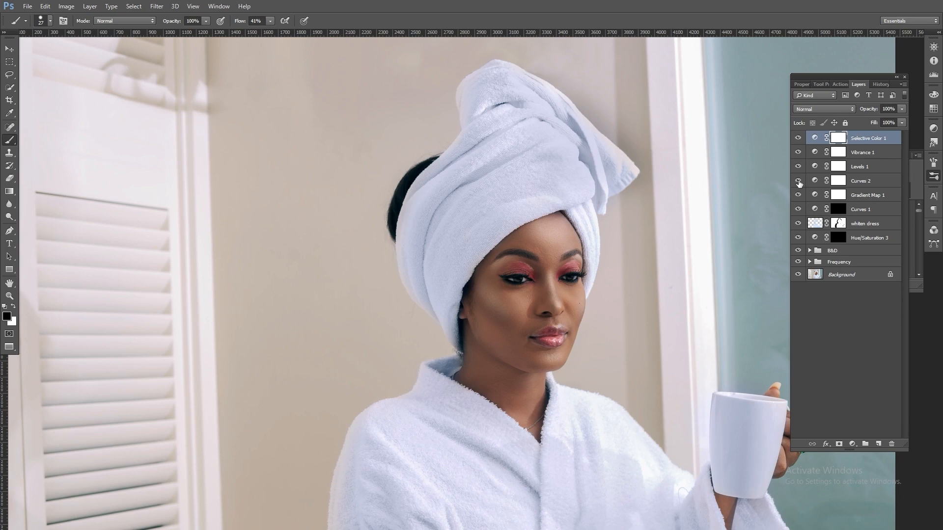
- Lower the Curves 2 layer's opacity and set the Gradient Map 1 layer's opacity to 14%
click(886, 184)
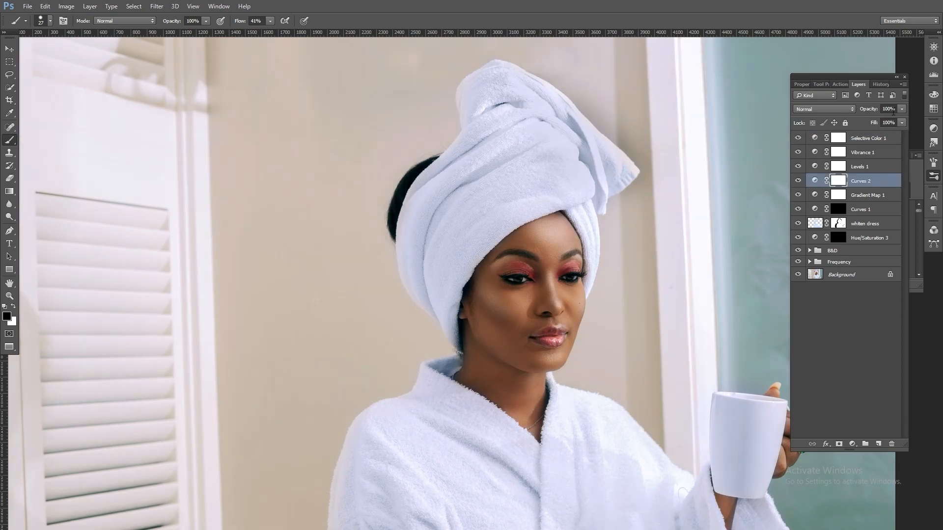
click(901, 109)
click(870, 196)
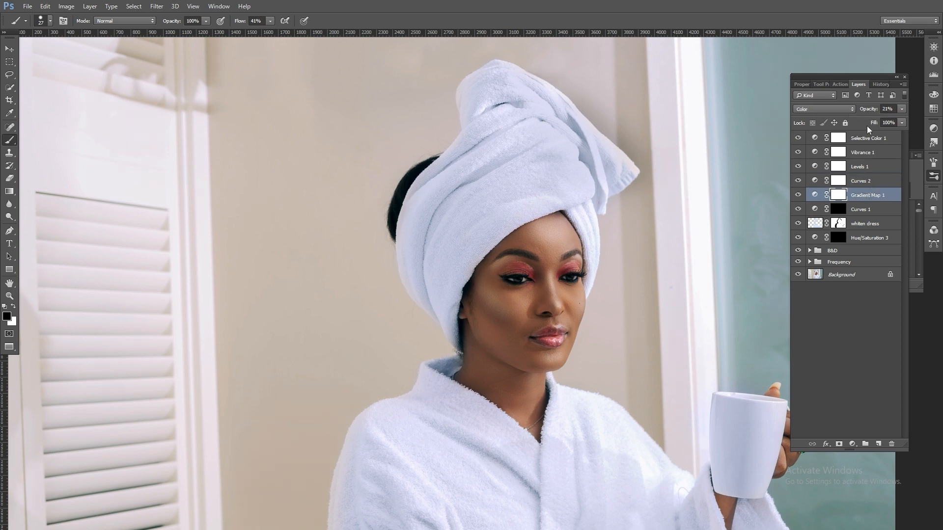
click(903, 109)
drag(862, 120, 862, 120)
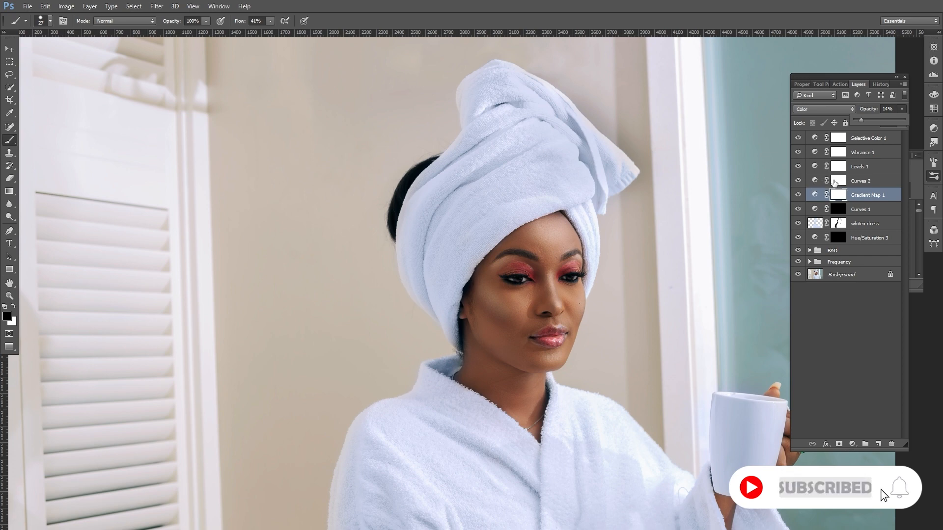
- Compare the portrait with and without the Curves 2 layer and set that layer's opacity to 36%
click(797, 181)
click(797, 182)
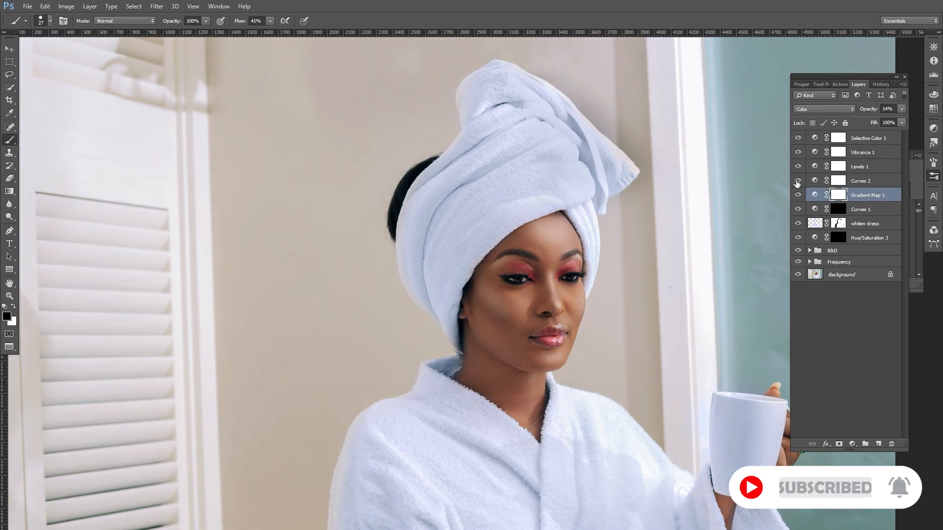
click(865, 183)
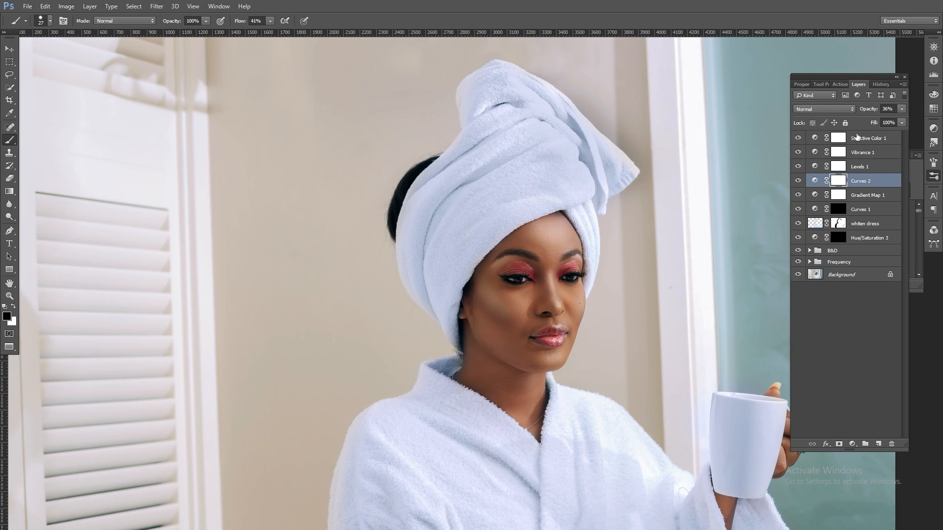
click(868, 195)
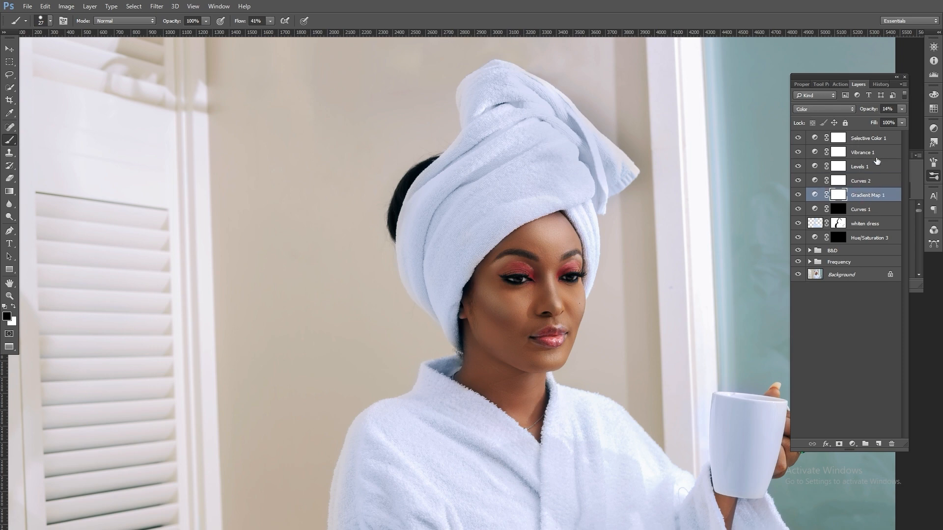